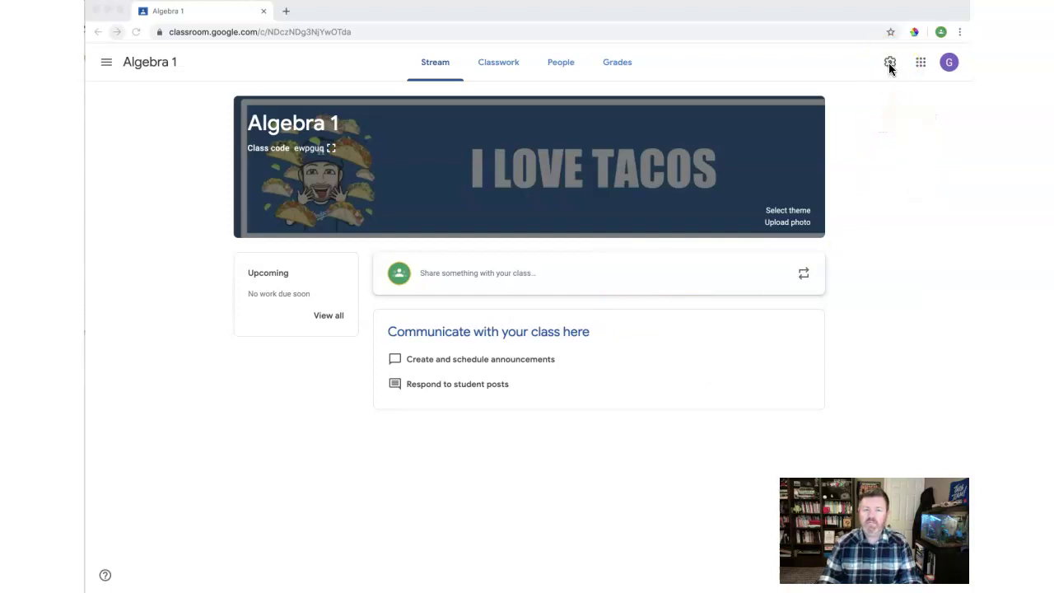
# Step: Open the settings of the Algebra 1 class and set the room to 103
pyautogui.click(222, 34)
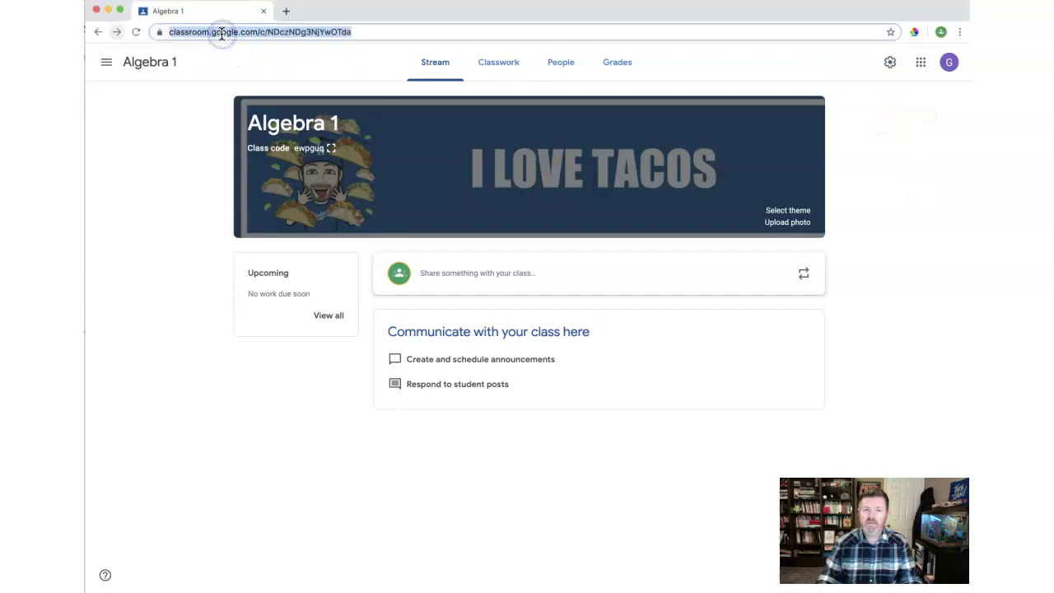
pyautogui.click(891, 67)
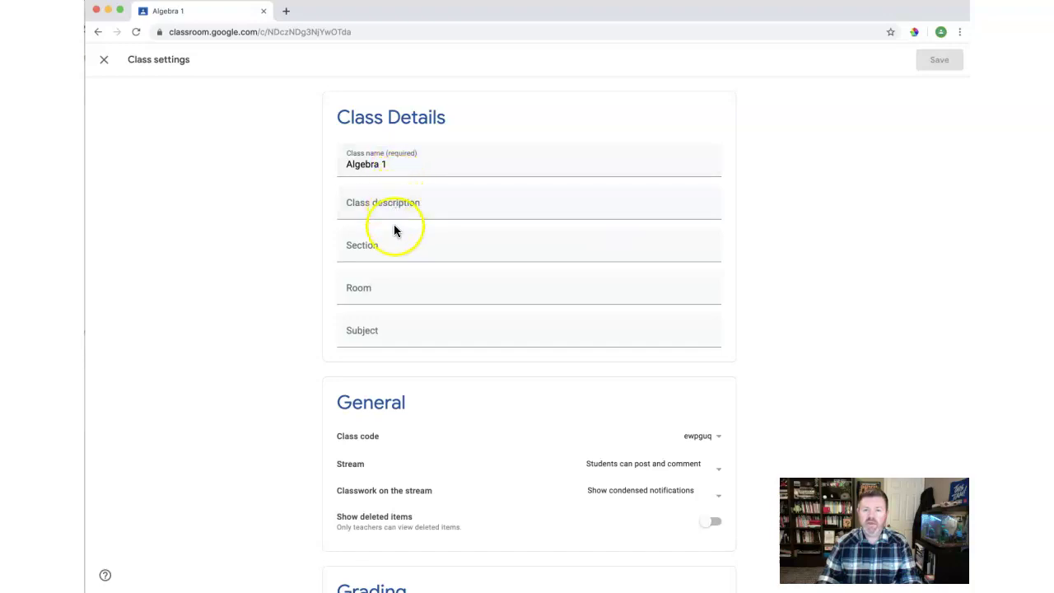
pyautogui.scroll(-1, 393, 292)
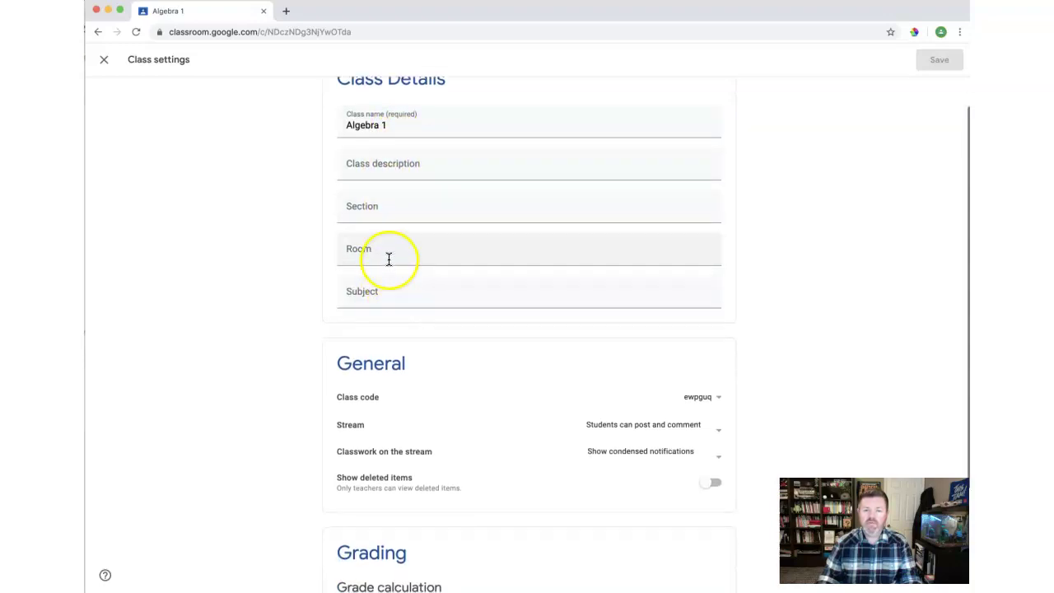
pyautogui.click(387, 259)
pyautogui.write('103')
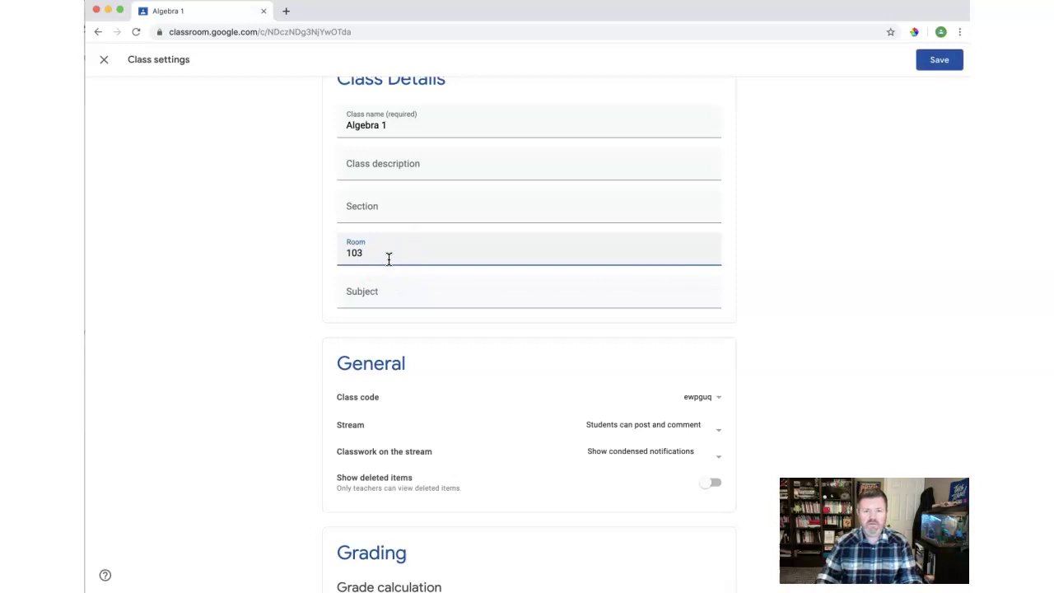
# Step: Look up "Math" as the class subject and choose the suggestion Foundations in Mathematics
pyautogui.click(401, 306)
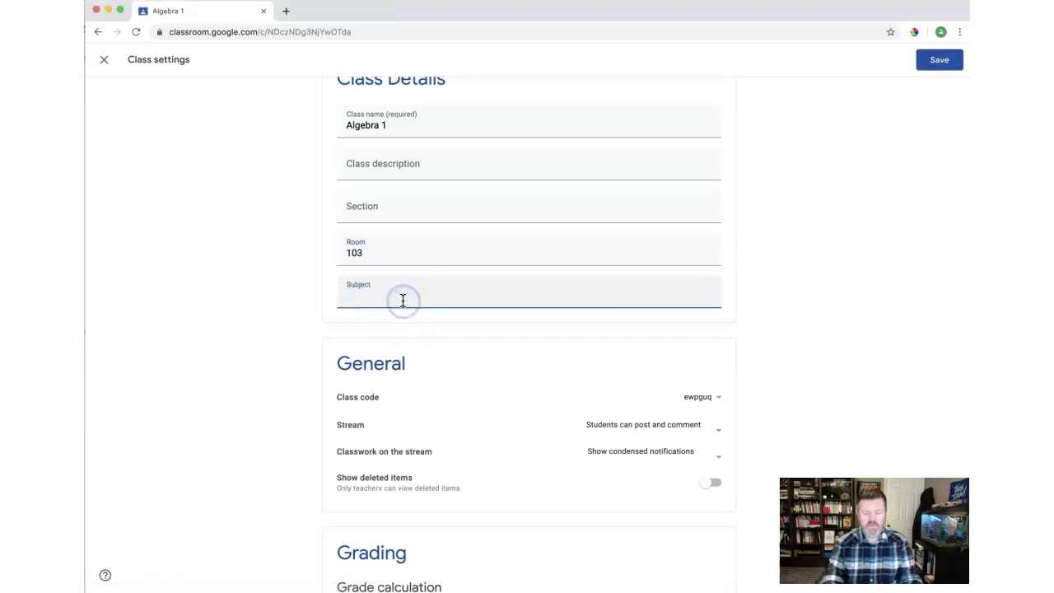
pyautogui.write('Math')
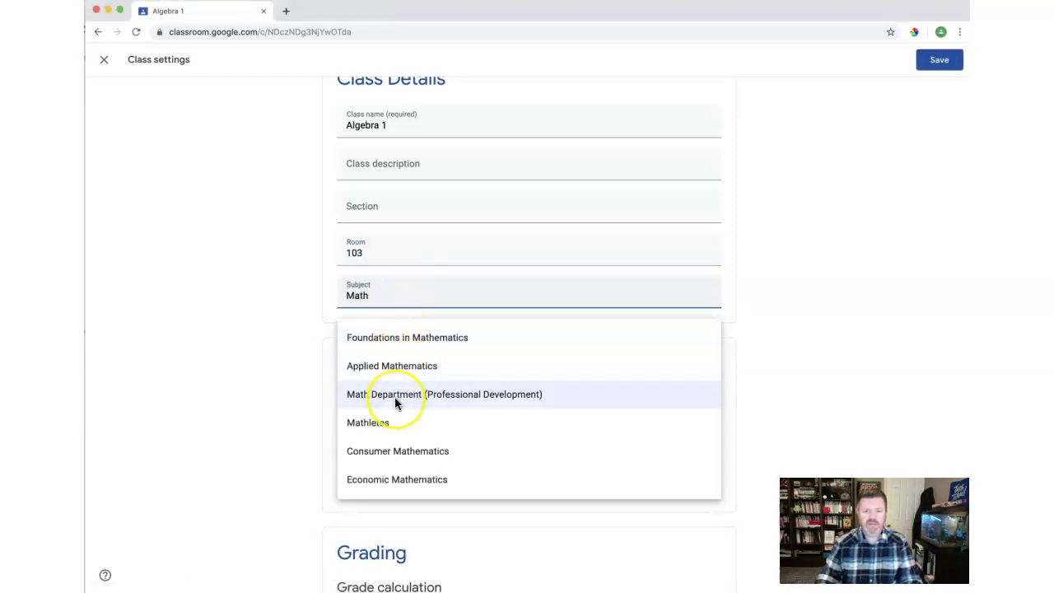
pyautogui.scroll(-1, 395, 403)
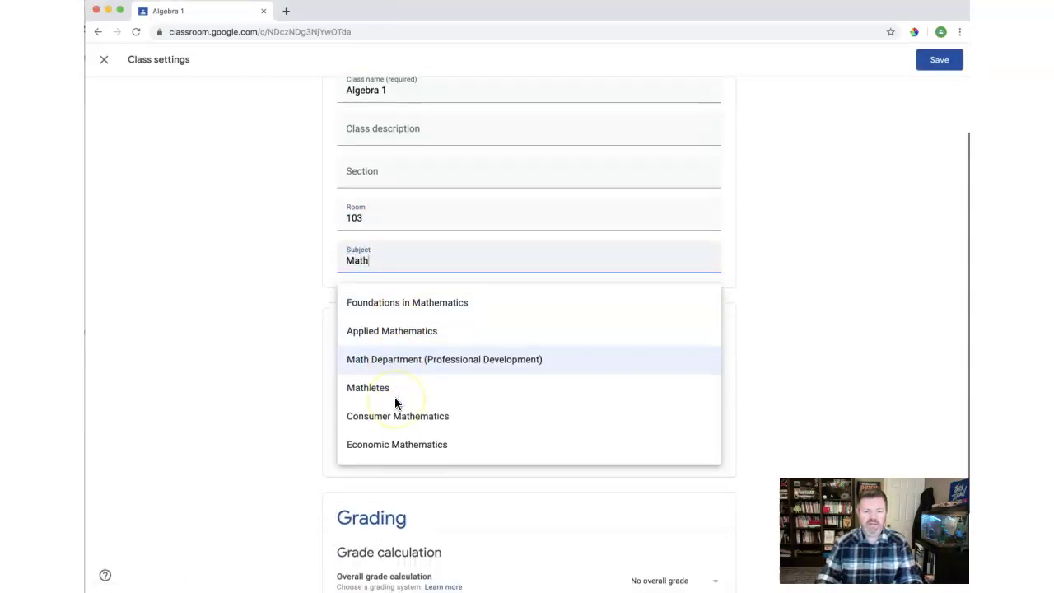
pyautogui.click(385, 307)
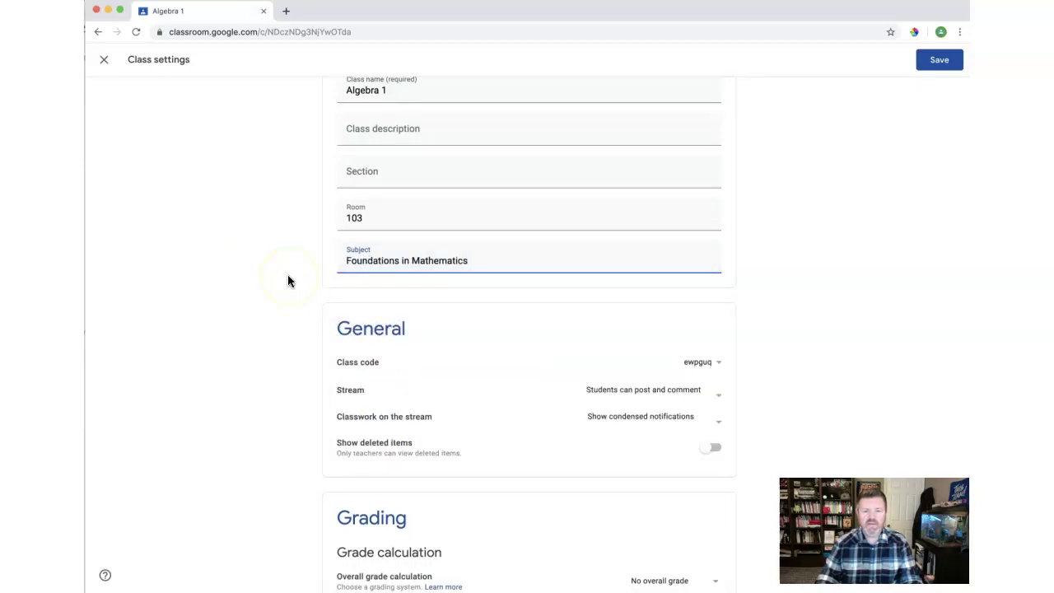
# Step: Display the class code enlarged, expand it to full screen, and close the display again
pyautogui.scroll(-2, 288, 281)
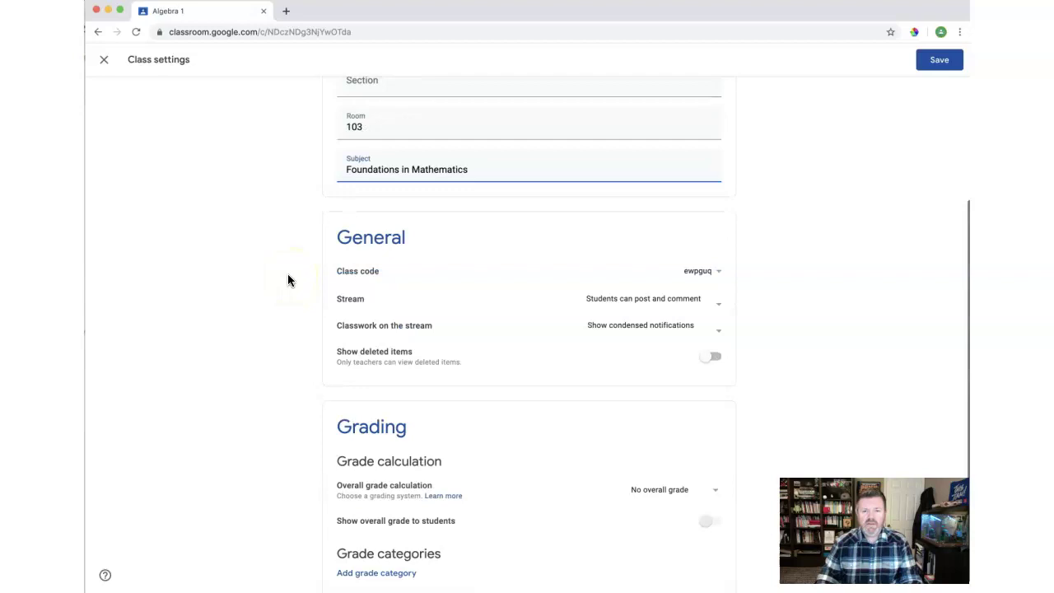
pyautogui.scroll(-1, 288, 280)
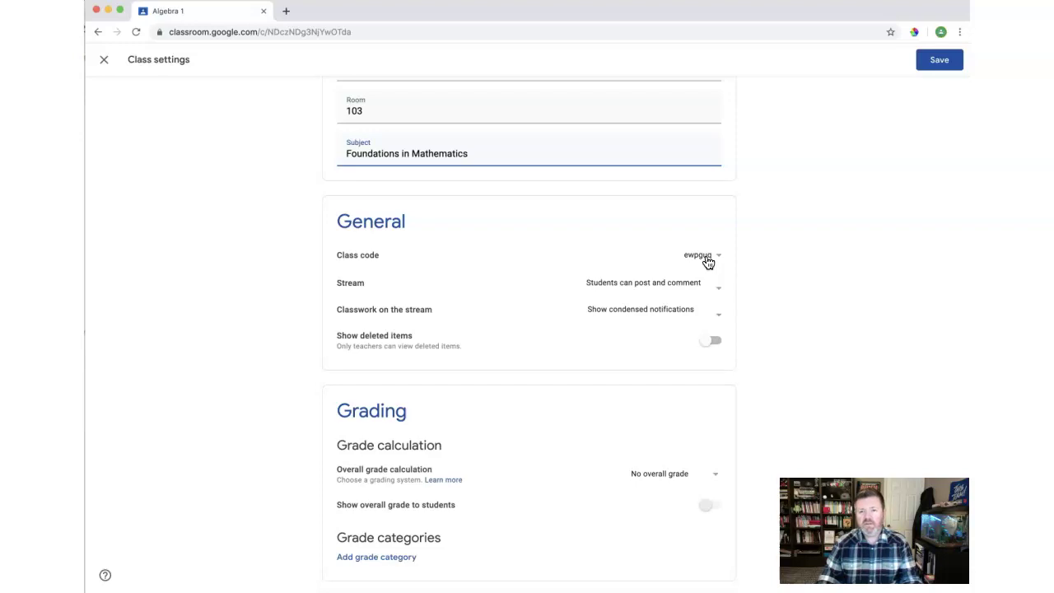
pyautogui.click(706, 261)
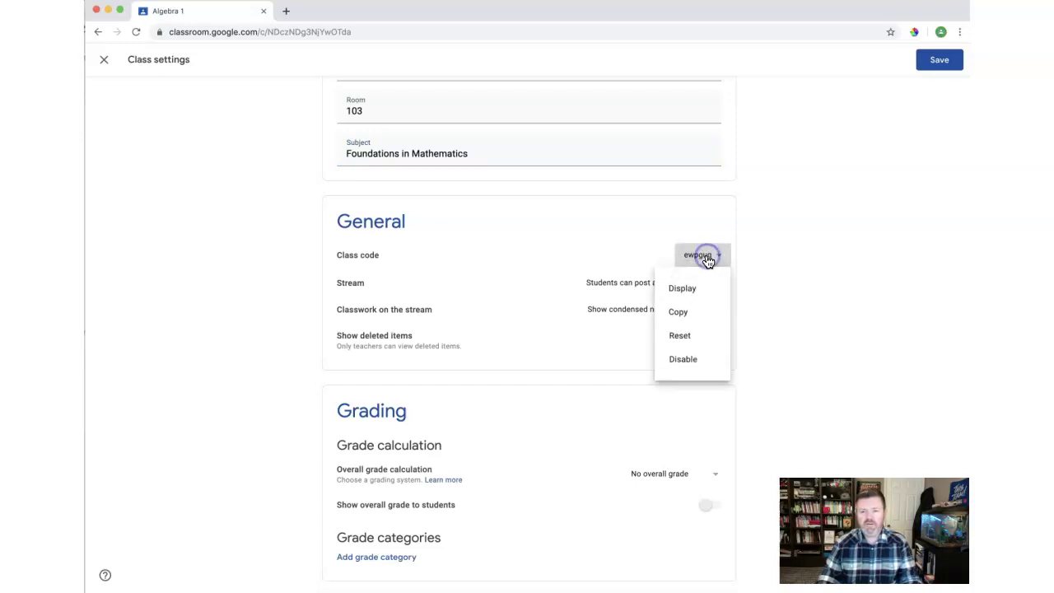
pyautogui.click(689, 288)
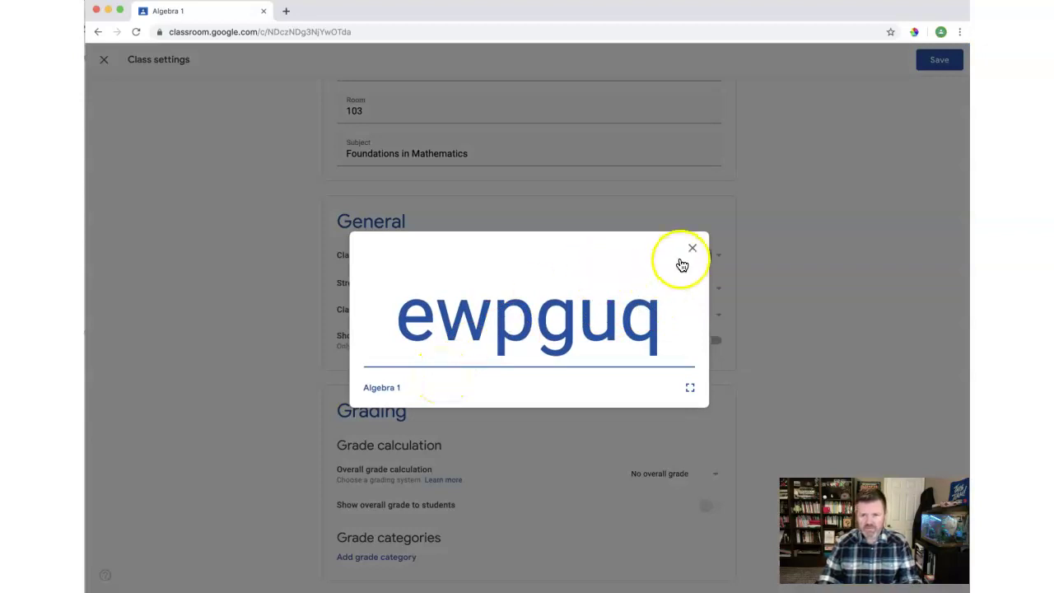
pyautogui.click(692, 389)
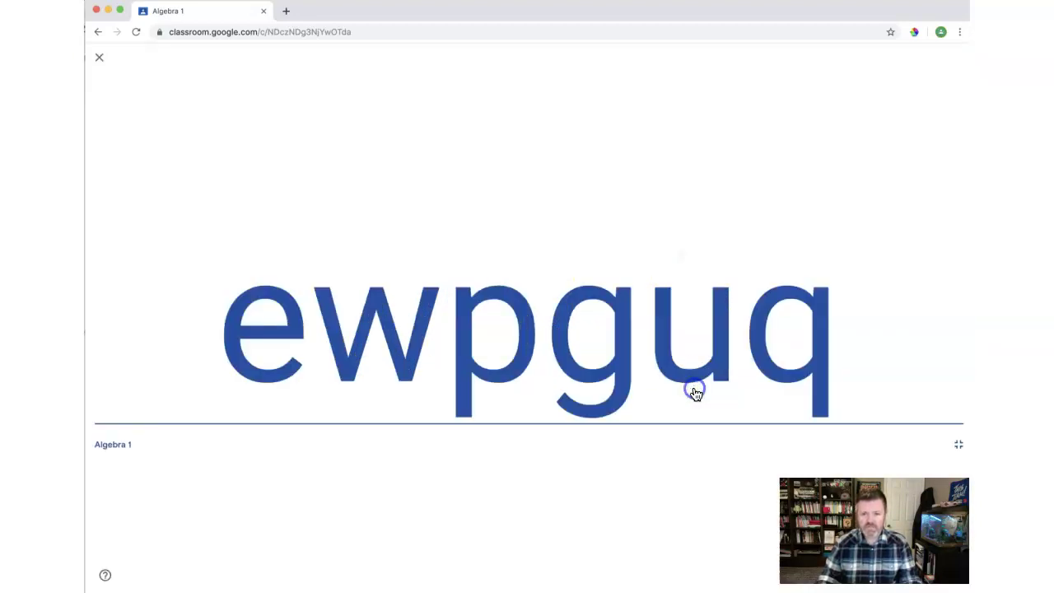
pyautogui.click(956, 444)
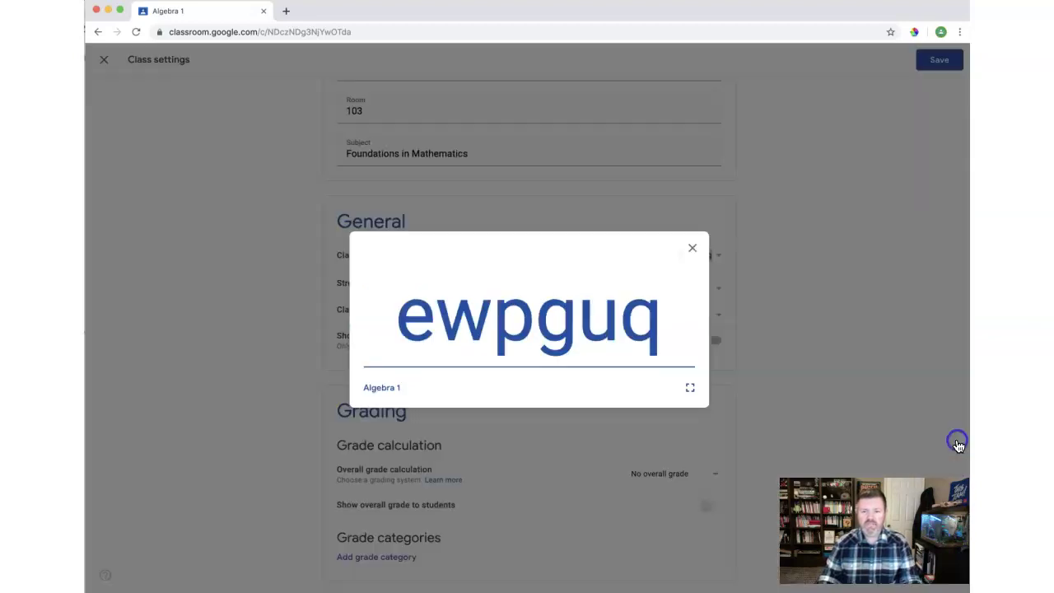
pyautogui.click(692, 247)
# Step: Reset the class code to generate a new one
pyautogui.click(722, 258)
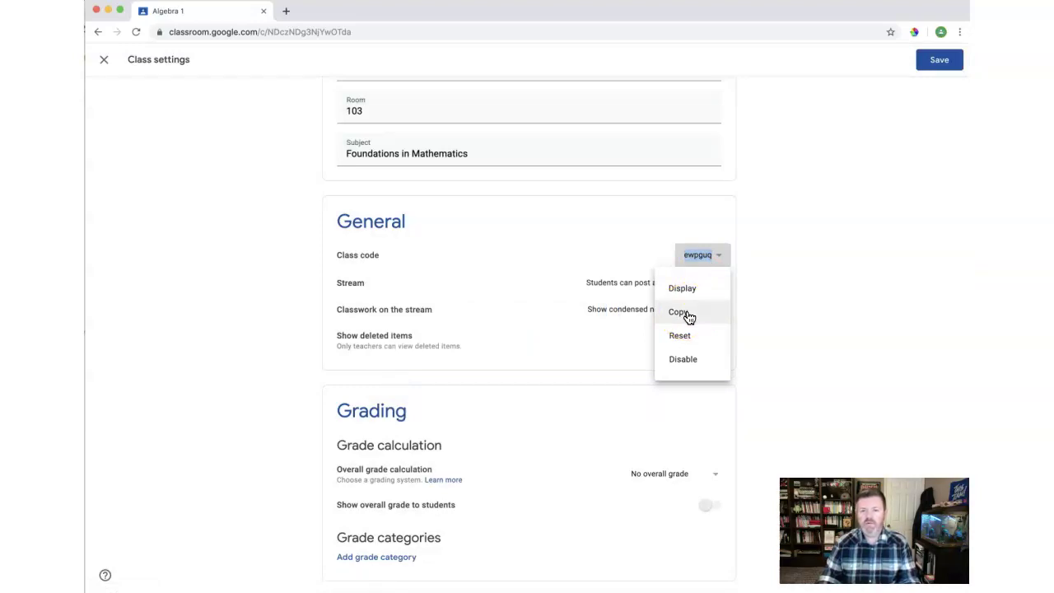
pyautogui.click(688, 341)
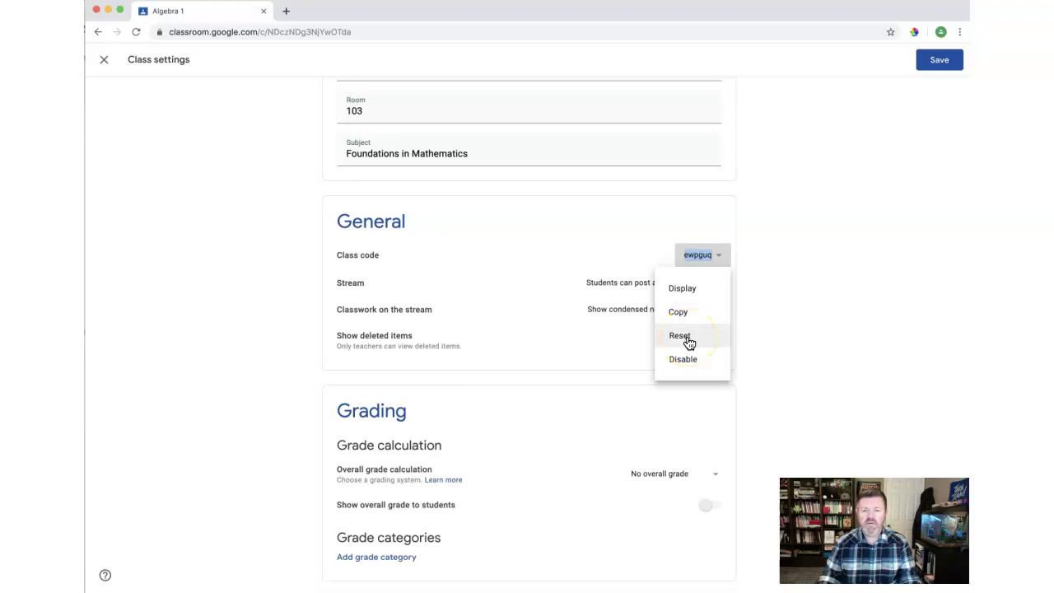
pyautogui.click(688, 340)
# Step: Review the available options for the class code, student posting on the stream, and classwork notifications without changing them
pyautogui.click(717, 256)
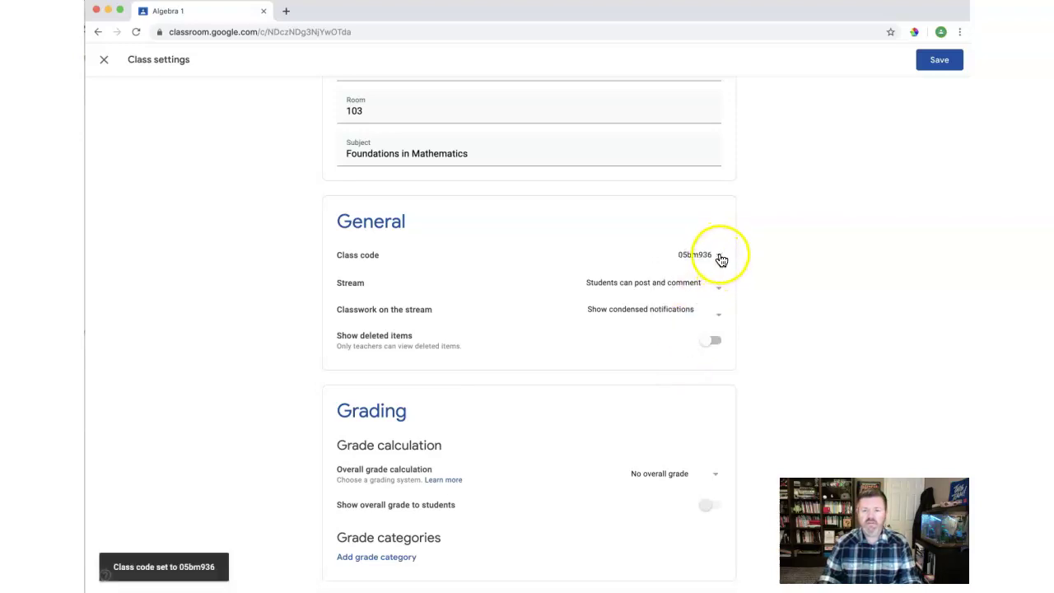
pyautogui.click(719, 257)
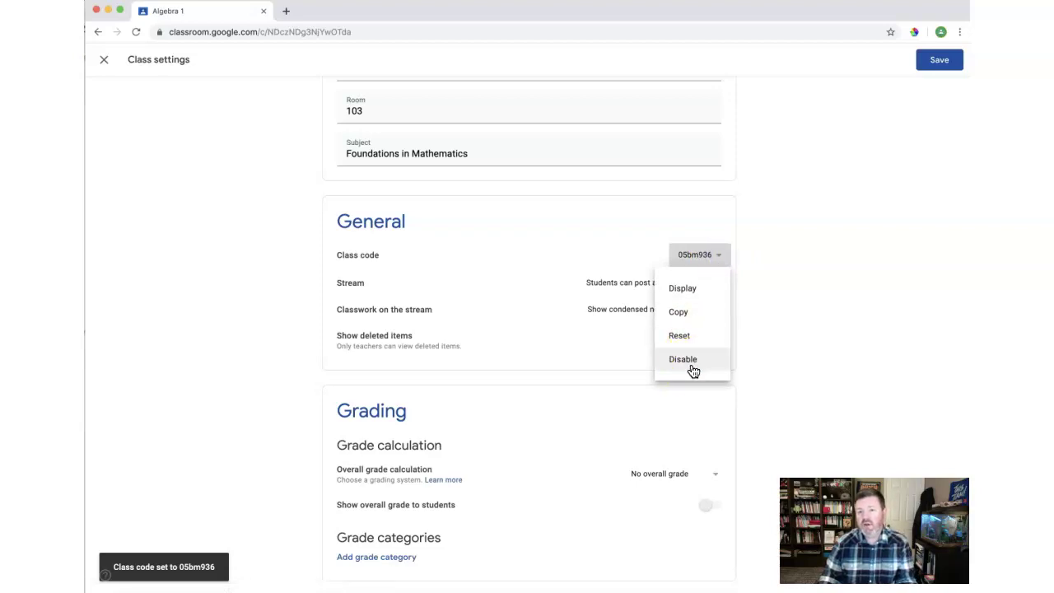
pyautogui.click(599, 344)
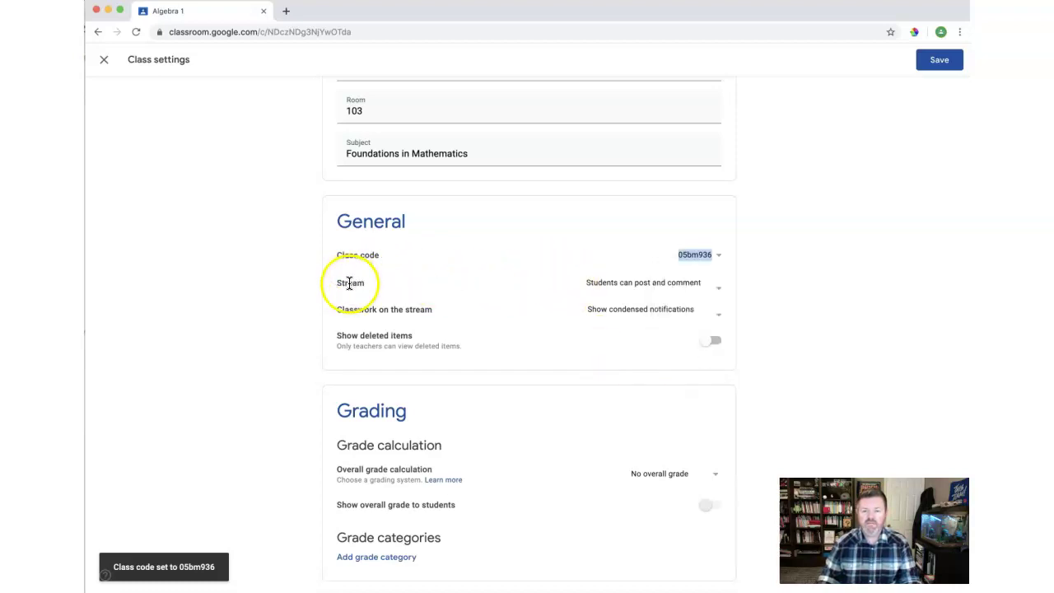
pyautogui.click(682, 285)
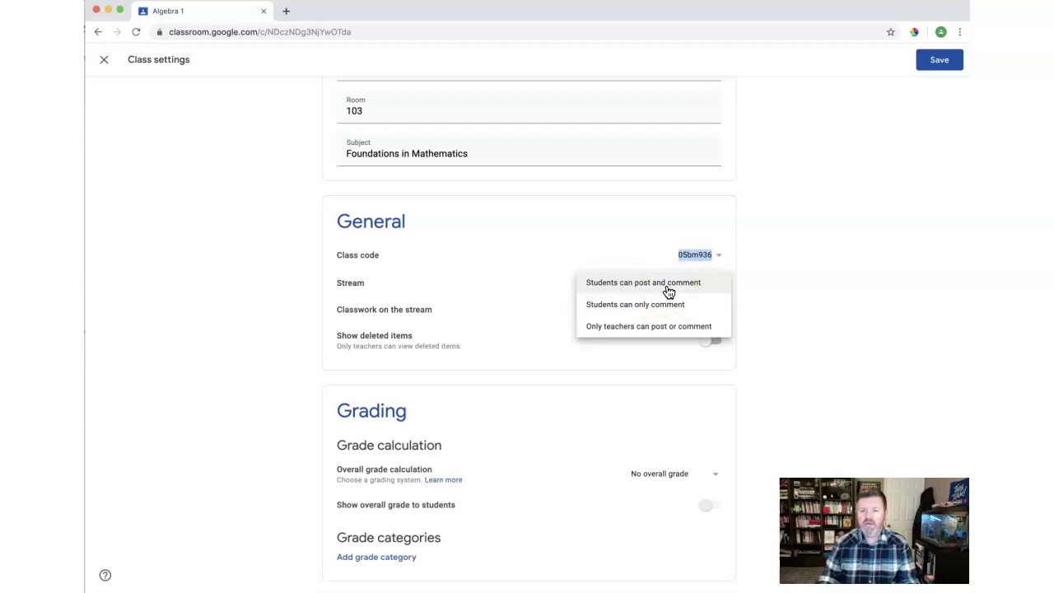
pyautogui.click(666, 305)
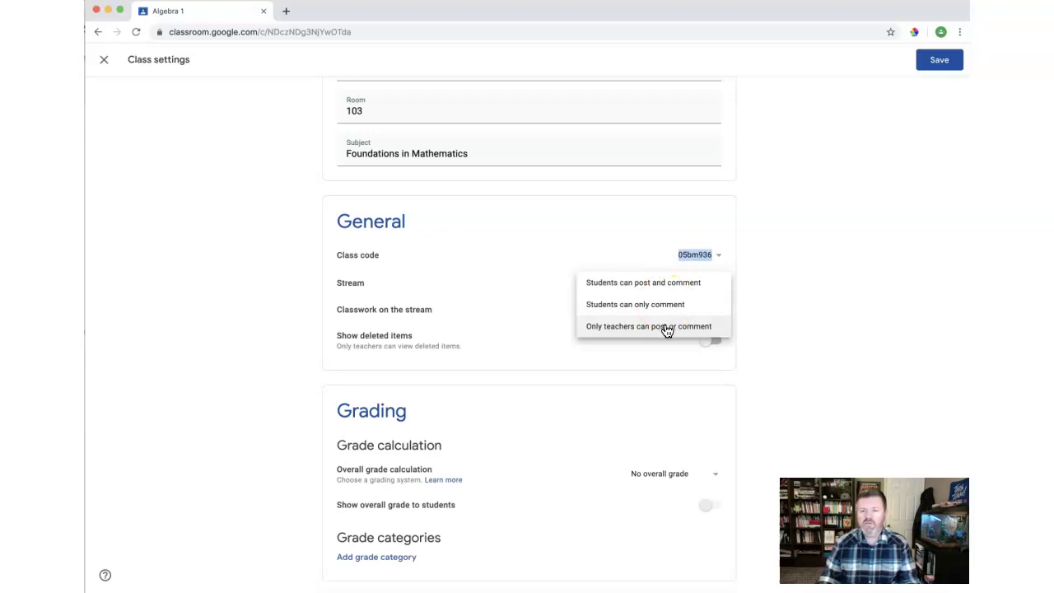
pyautogui.click(659, 284)
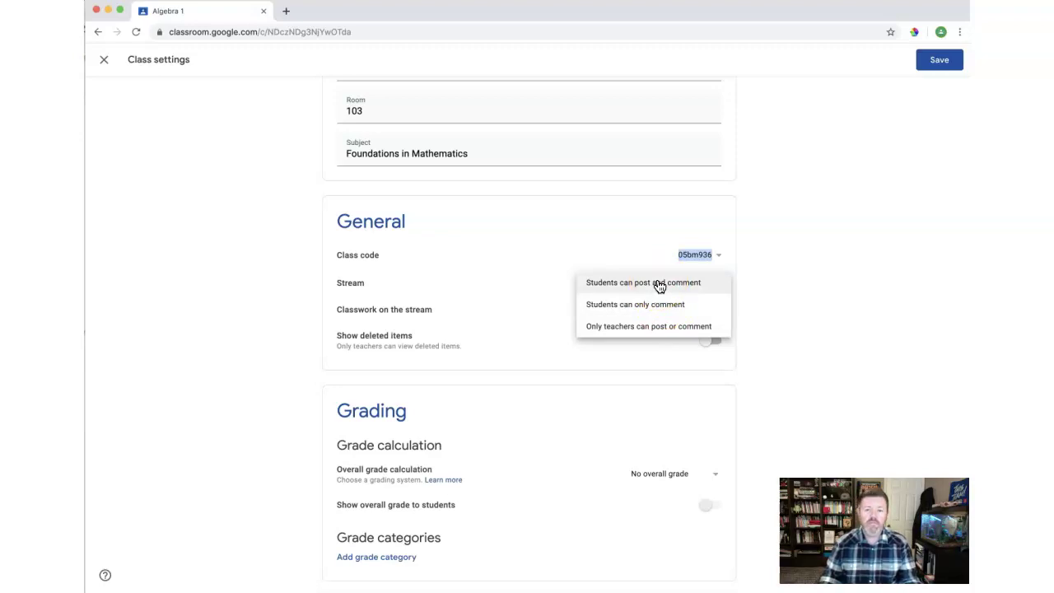
pyautogui.click(659, 287)
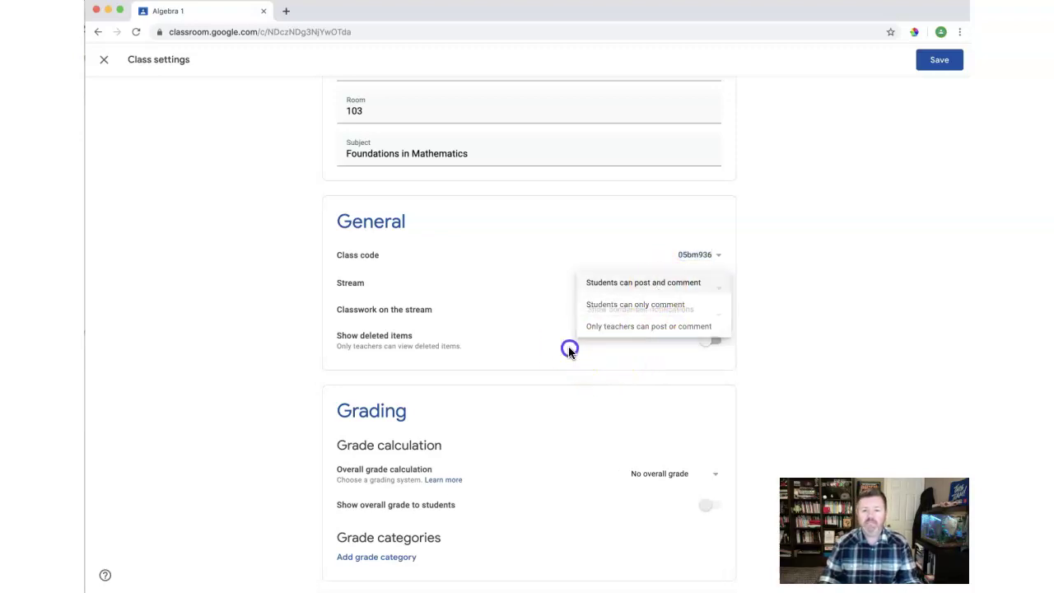
pyautogui.click(649, 309)
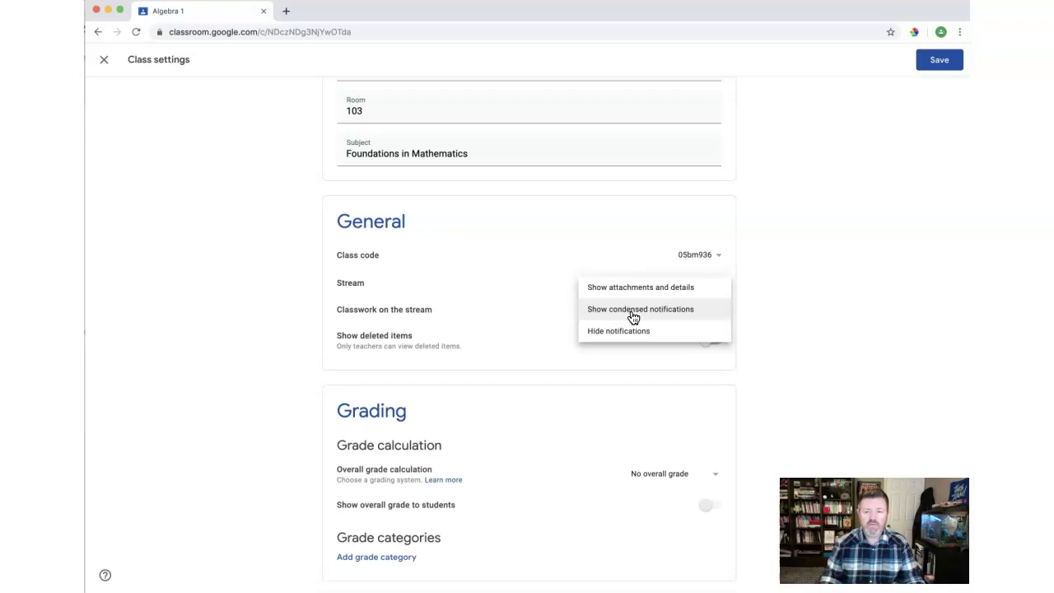
pyautogui.click(624, 333)
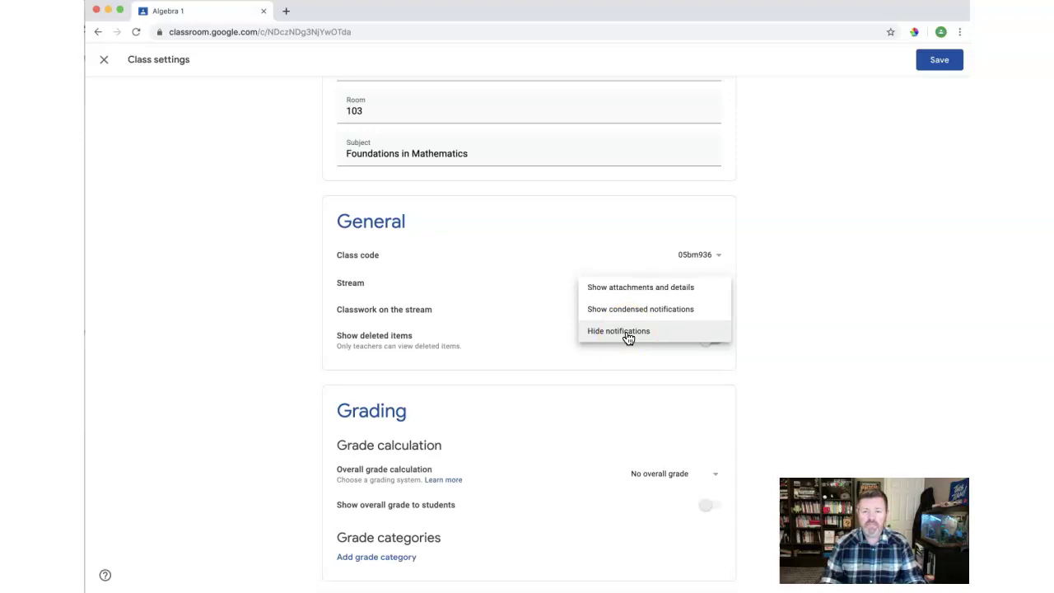
pyautogui.click(516, 288)
pyautogui.click(615, 322)
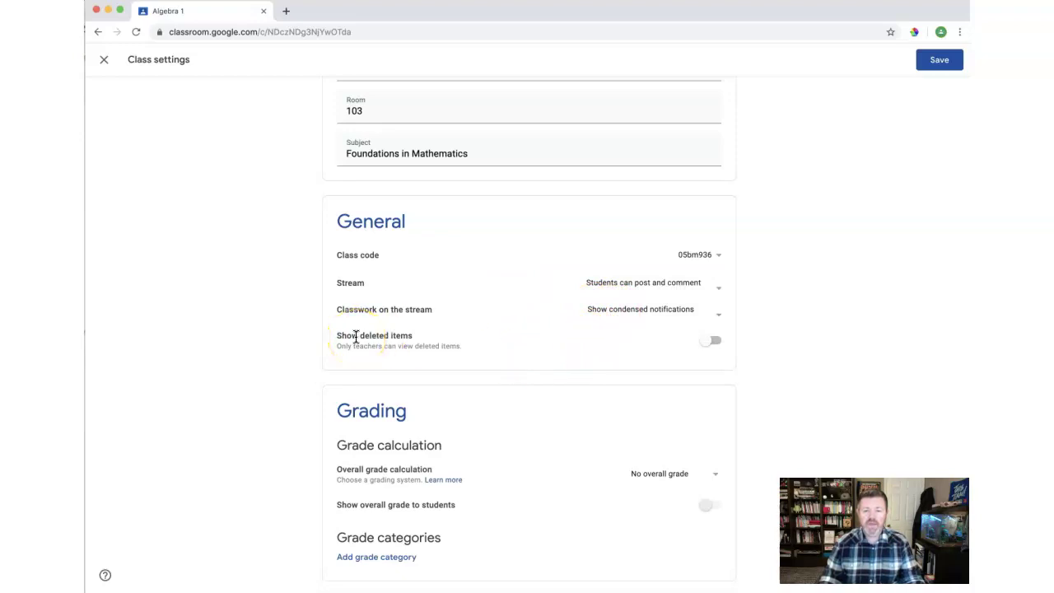
# Step: Try switching on the display of deleted items and switch it back off
pyautogui.click(712, 343)
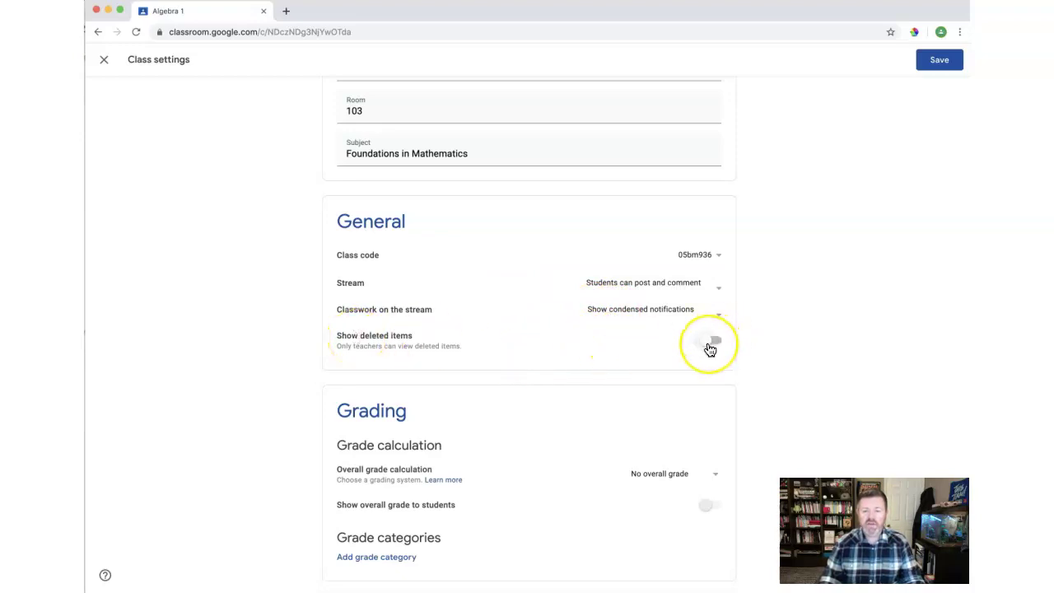
pyautogui.click(711, 344)
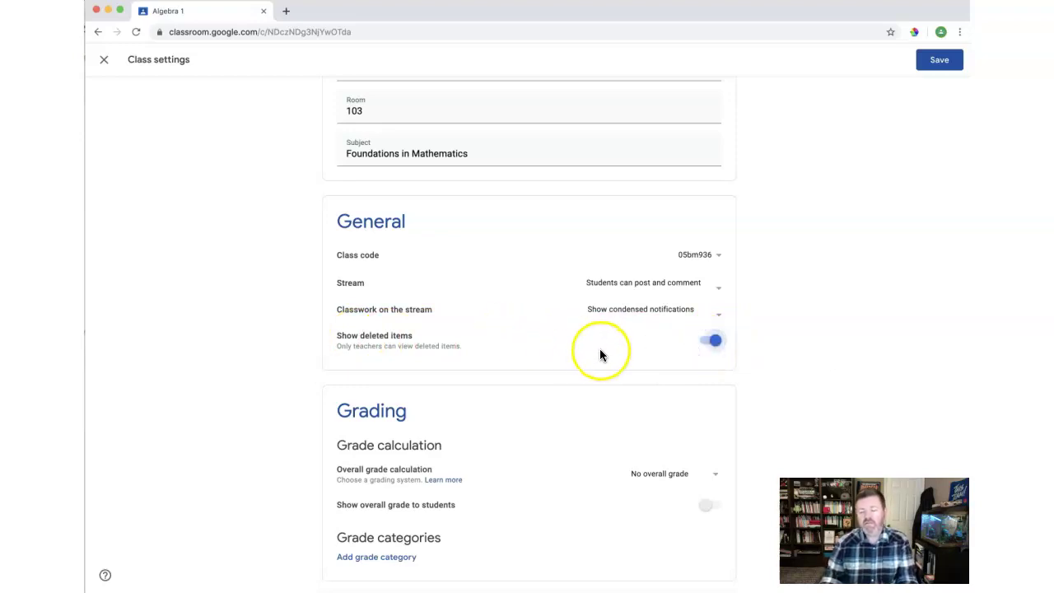
pyautogui.click(716, 342)
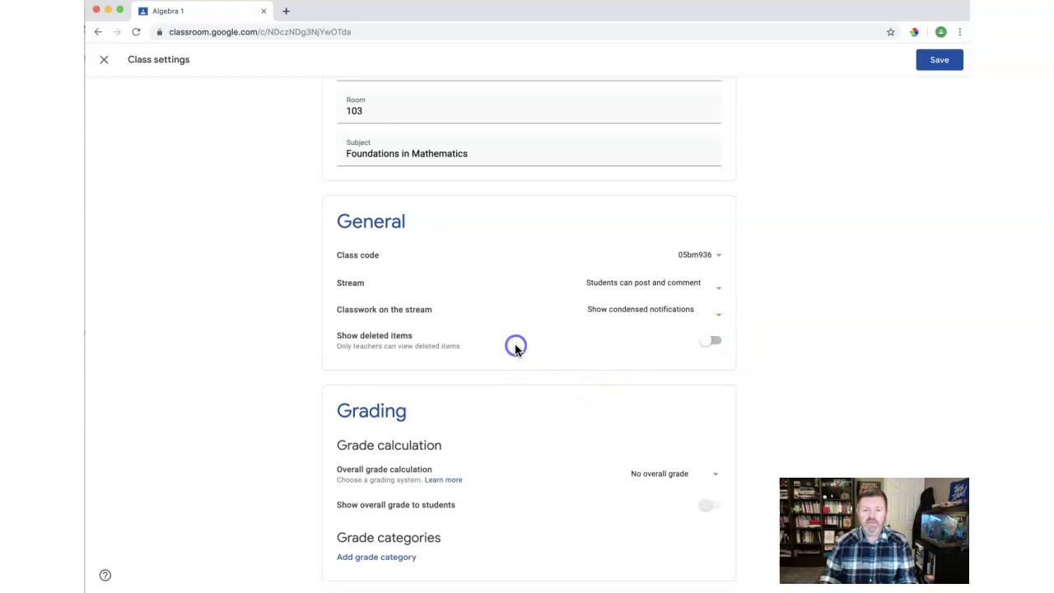
pyautogui.click(767, 290)
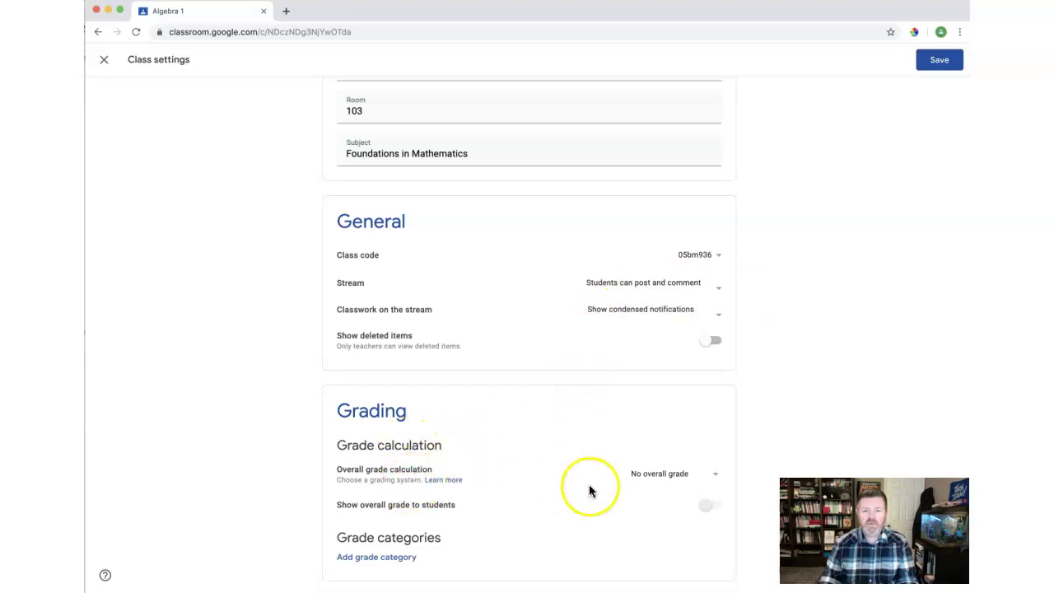
# Step: Set the overall grade calculation to Weighted by category and enable showing the overall grade to students
pyautogui.click(668, 476)
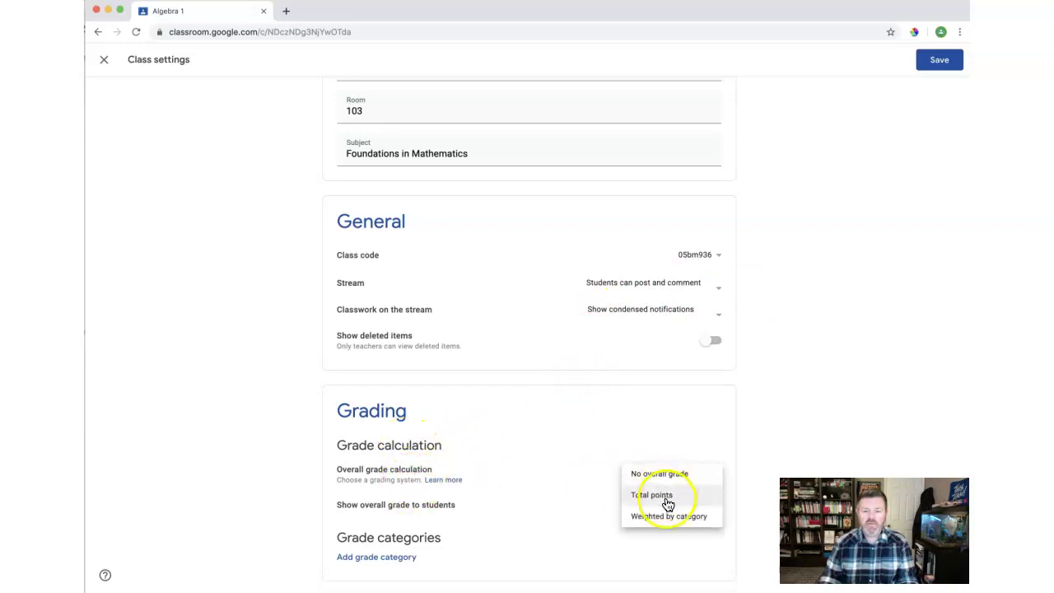
pyautogui.click(666, 495)
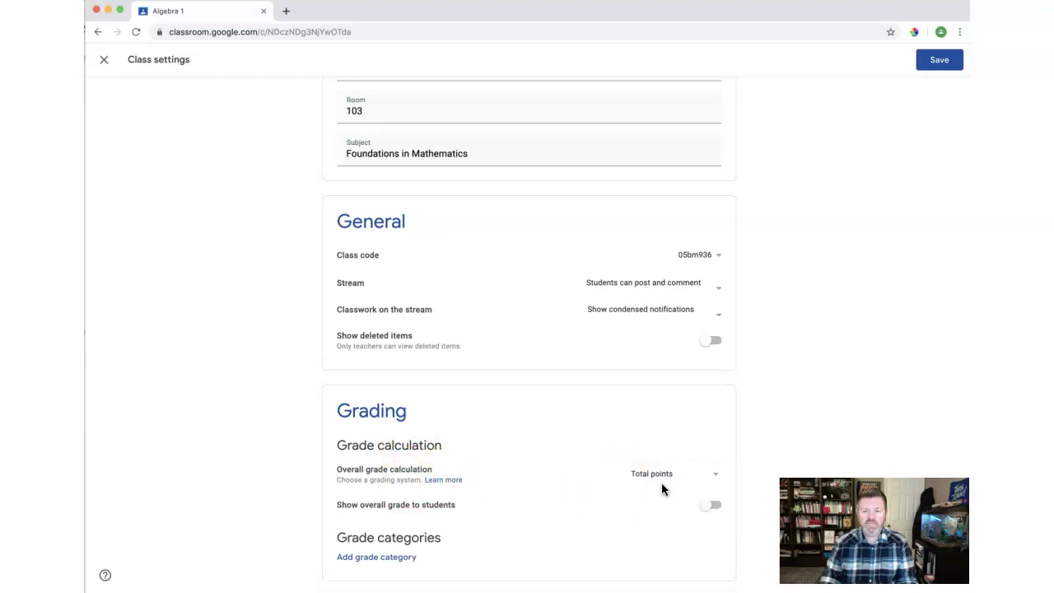
pyautogui.click(662, 476)
pyautogui.click(663, 495)
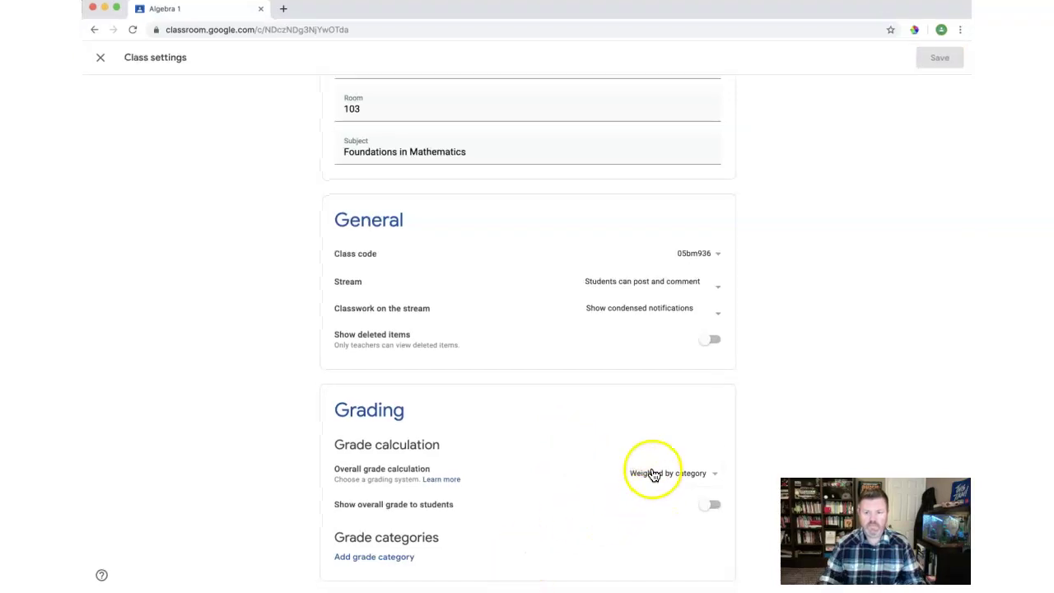
pyautogui.click(709, 505)
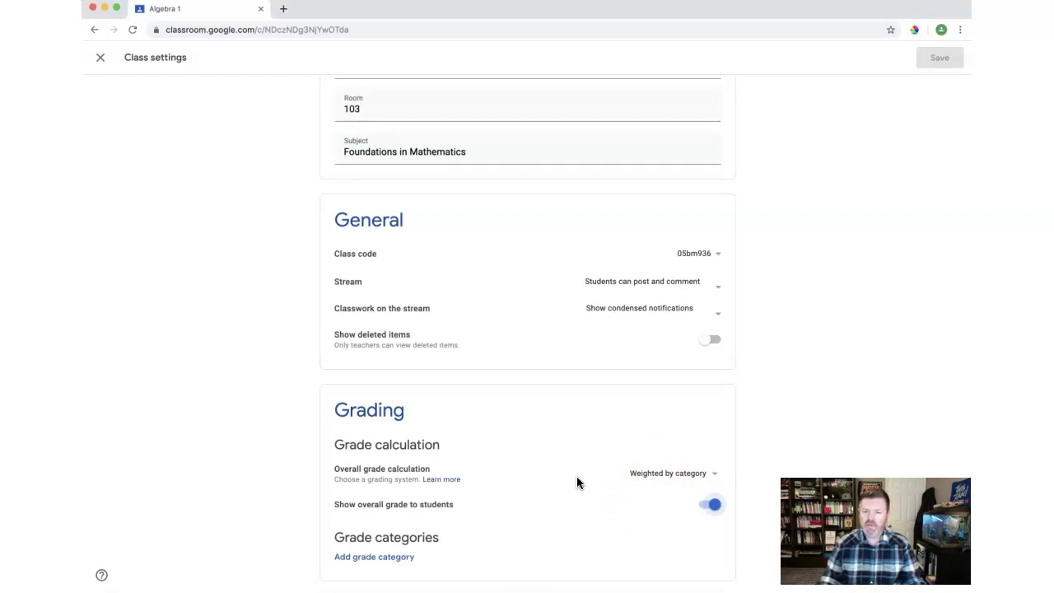
# Step: Add a grade category named Class Participation with a percentage of 20%
pyautogui.click(381, 562)
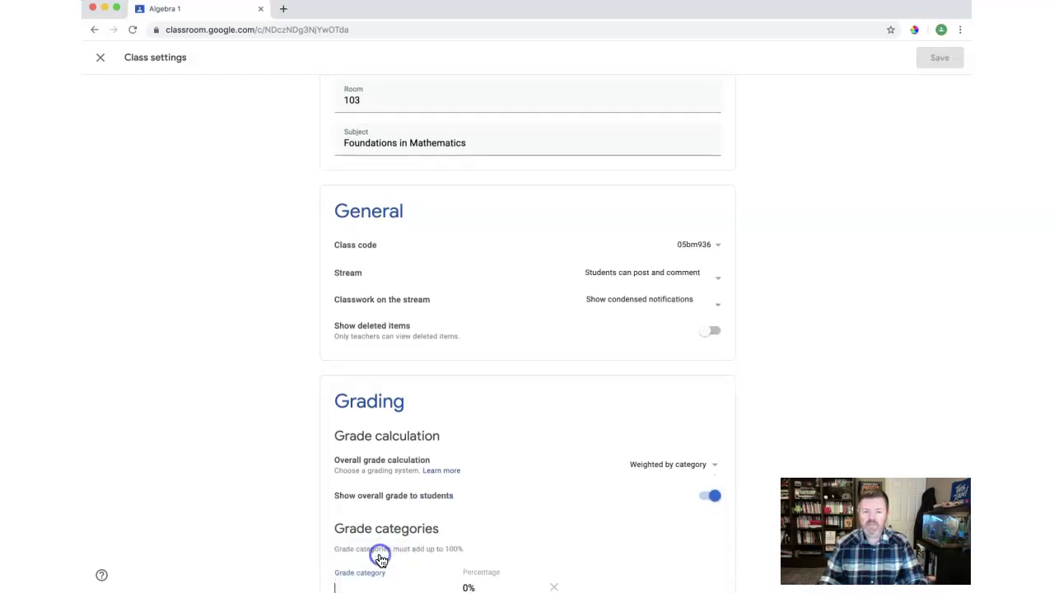
pyautogui.scroll(-2, 491, 503)
pyautogui.write('Clas')
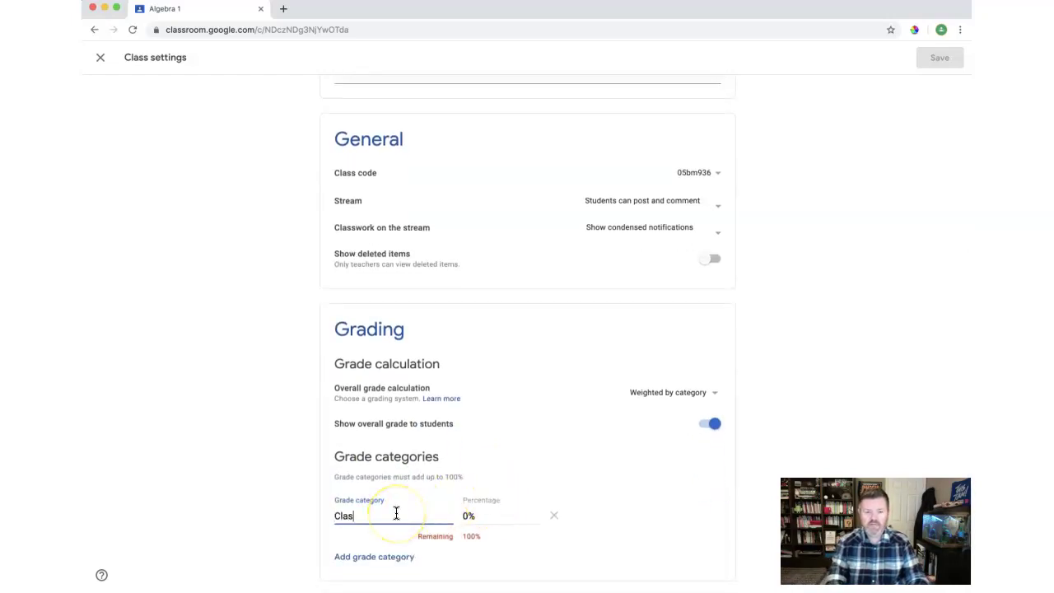
pyautogui.write('s Partiicipation')
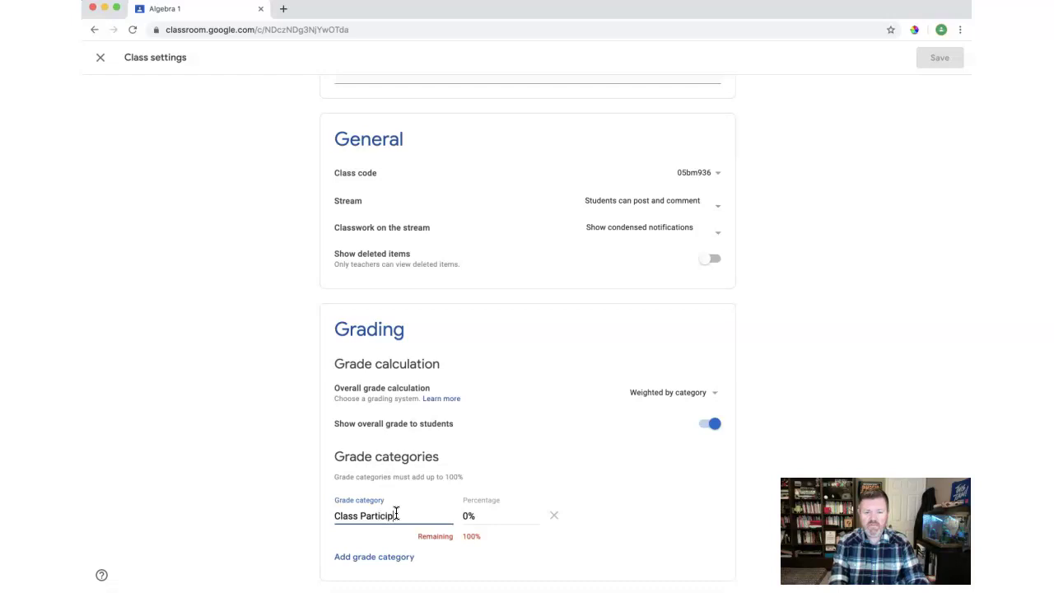
pyautogui.click(505, 516)
pyautogui.press('BackSpace')
pyautogui.press('BackSpace')
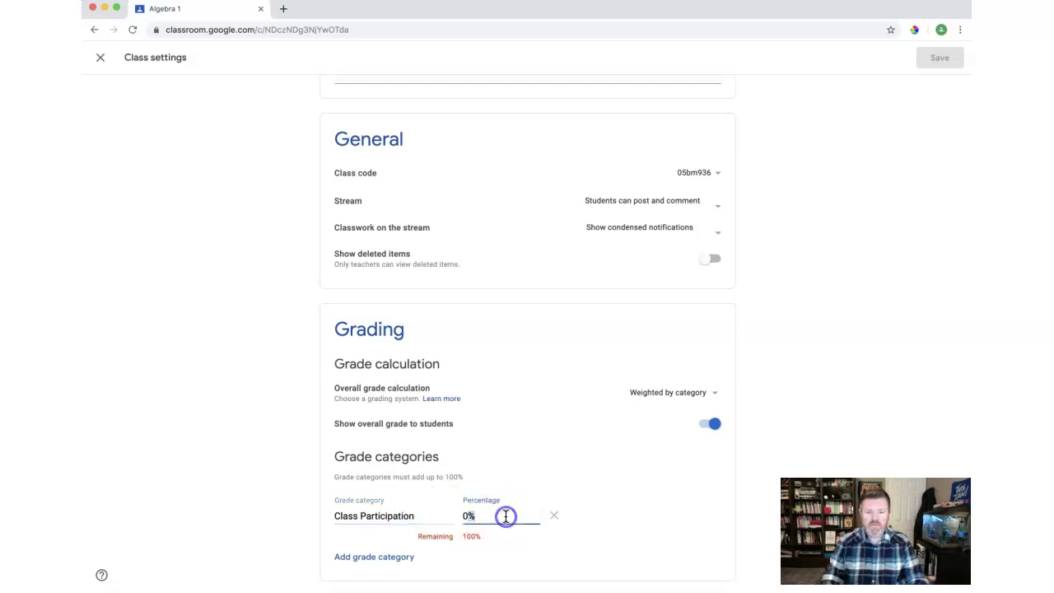
pyautogui.write('20')
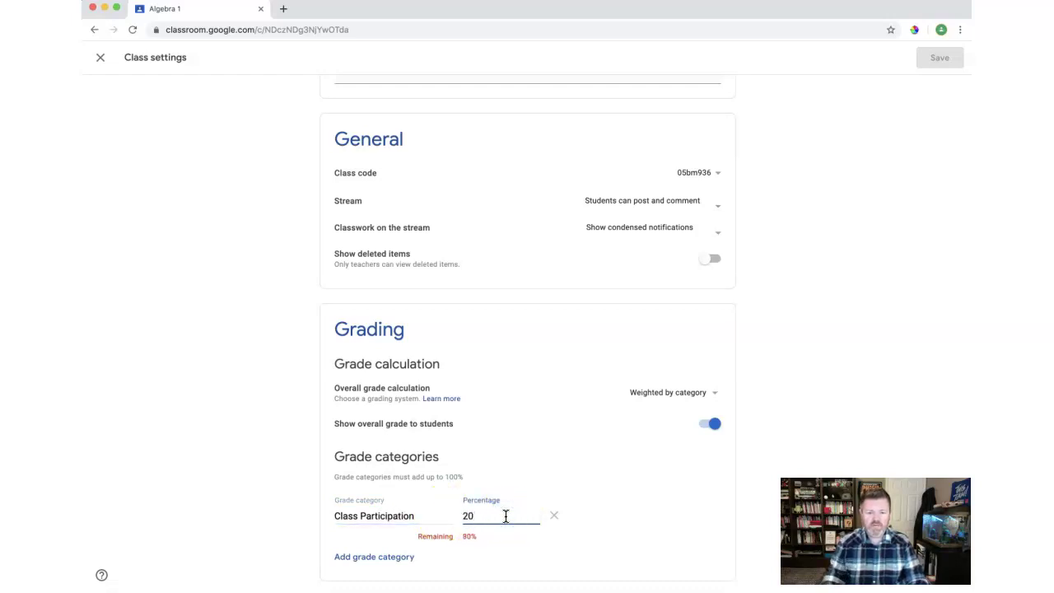
# Step: Add a second grade category named Quizzes with a percentage of 15%
pyautogui.click(387, 556)
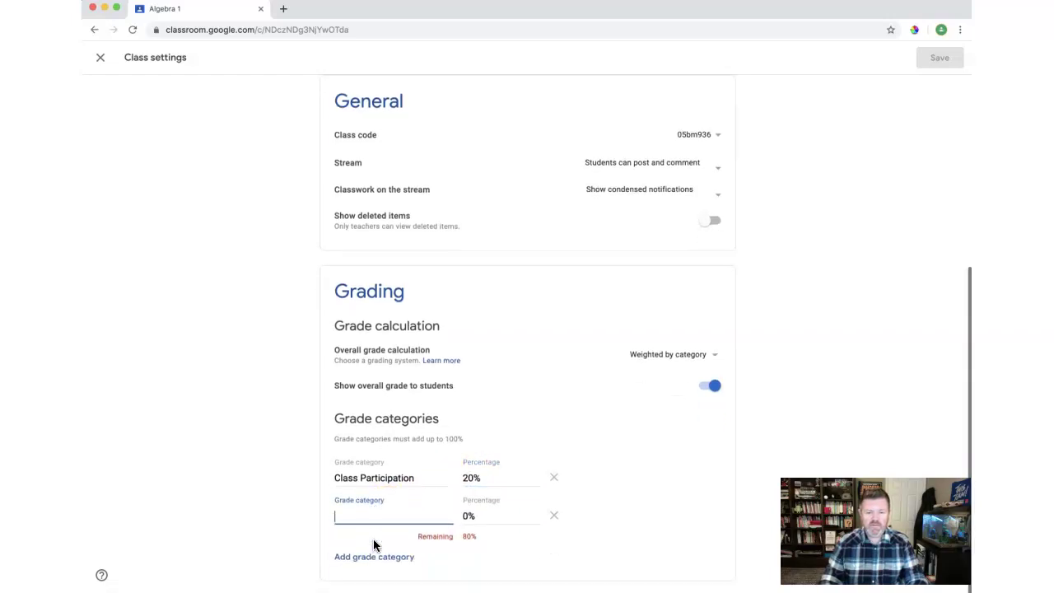
pyautogui.write('Quizzes')
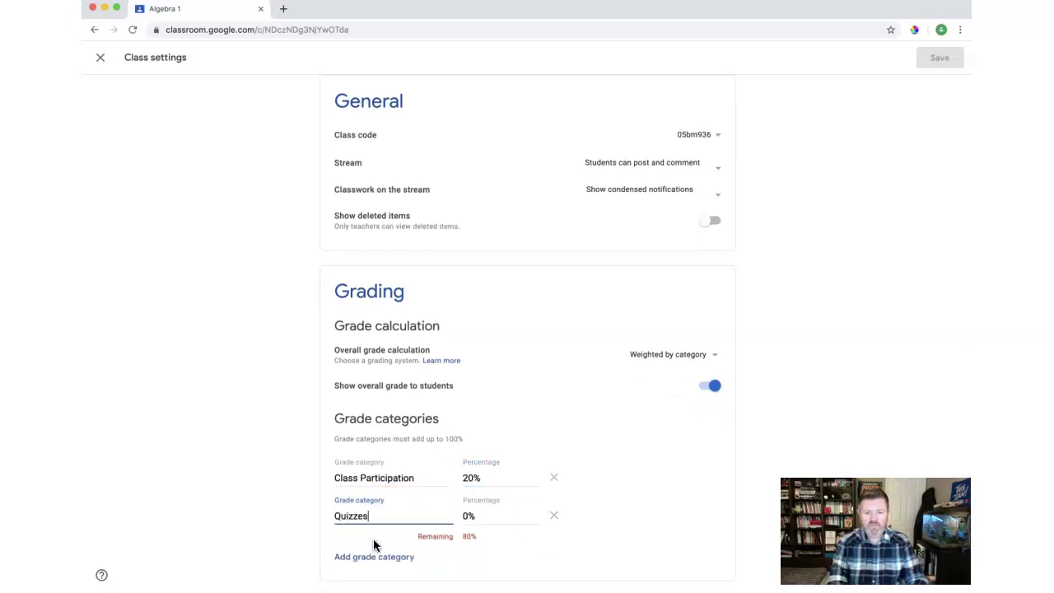
pyautogui.click(470, 515)
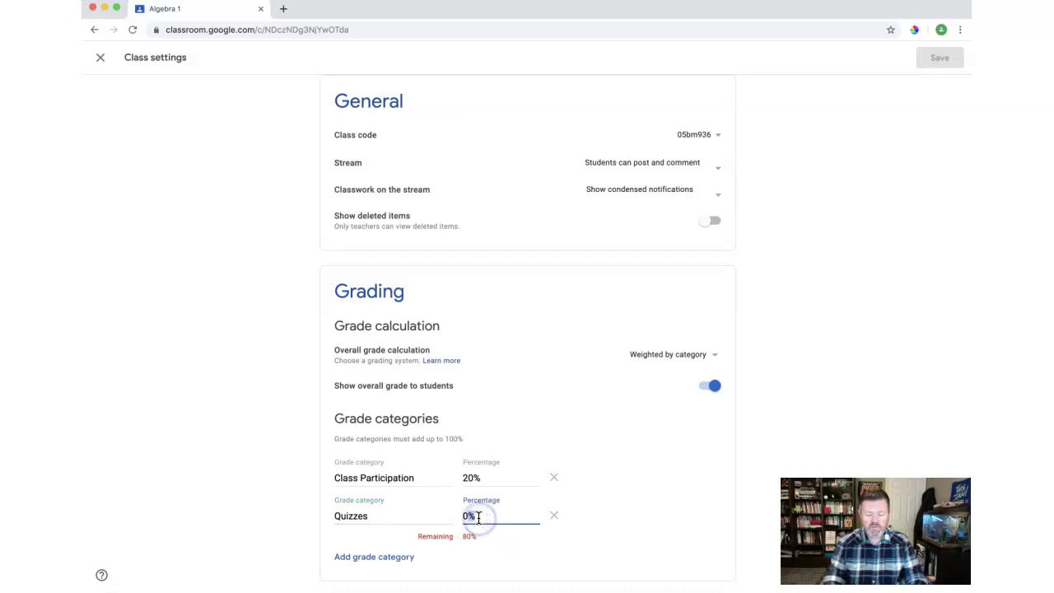
pyautogui.press('BackSpace')
pyautogui.write('1')
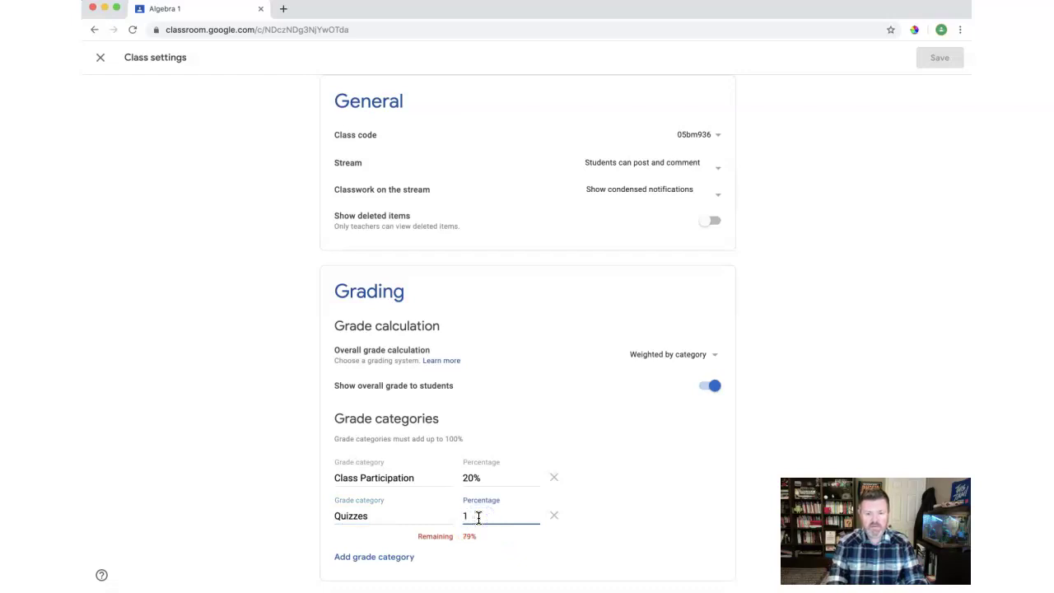
pyautogui.write('5')
# Step: Add a third grade category named Homework with a percentage of 5%
pyautogui.click(370, 557)
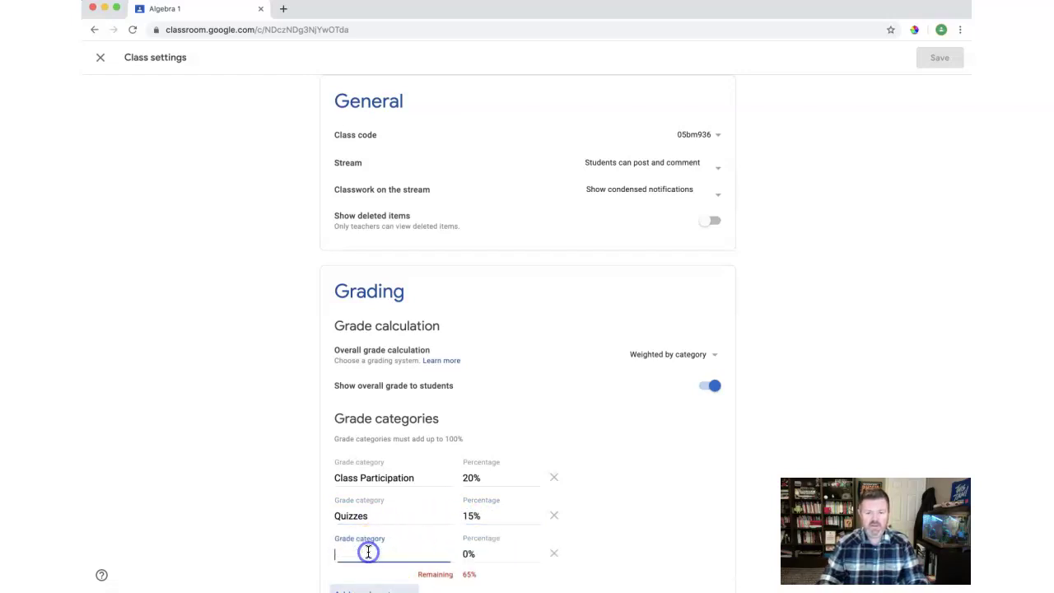
pyautogui.click(375, 555)
pyautogui.write('H')
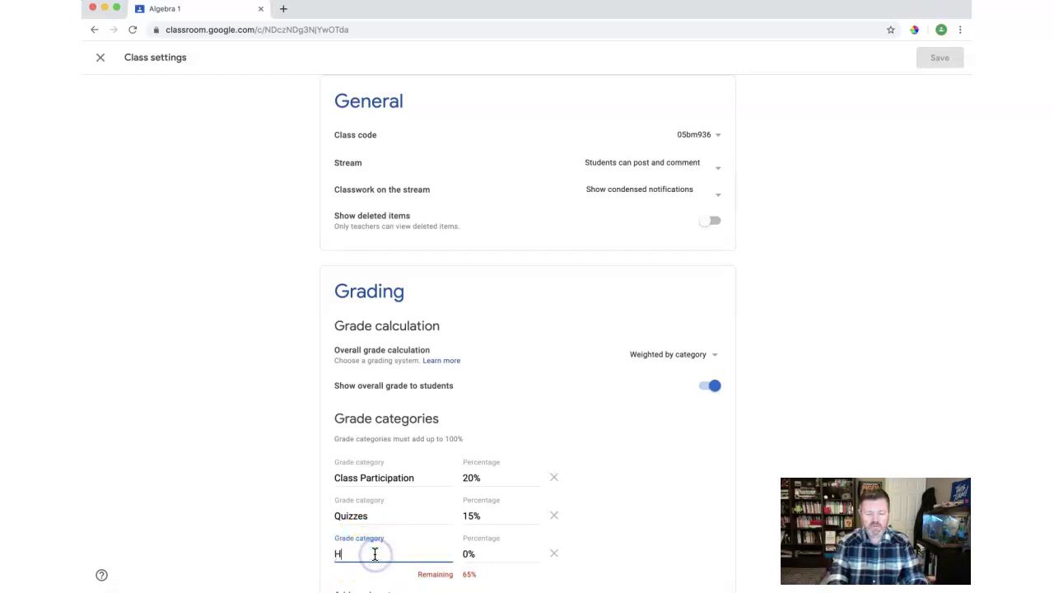
pyautogui.write('omework')
pyautogui.press('Tab')
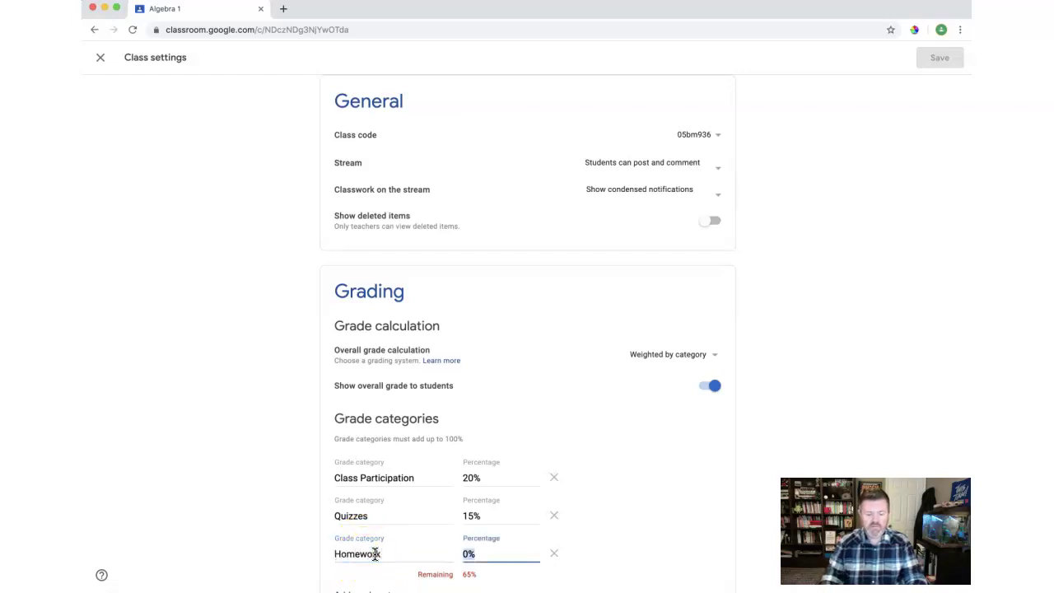
pyautogui.write('5')
# Step: Set the percentage of the Class Participation grade category to 30%
pyautogui.click(474, 481)
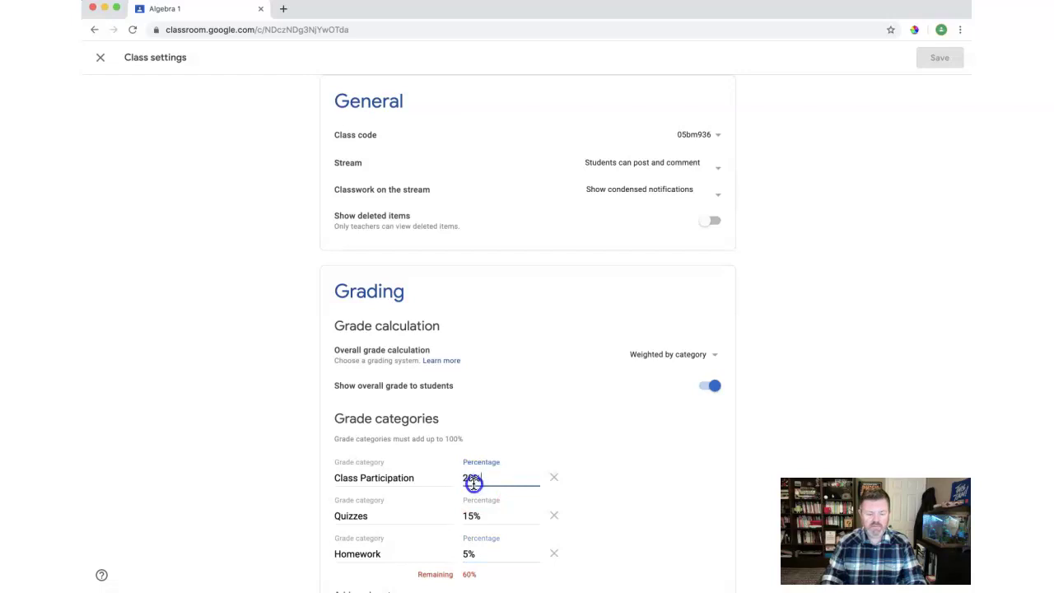
pyautogui.write('30')
pyautogui.press('BackSpace')
pyautogui.press('BackSpace')
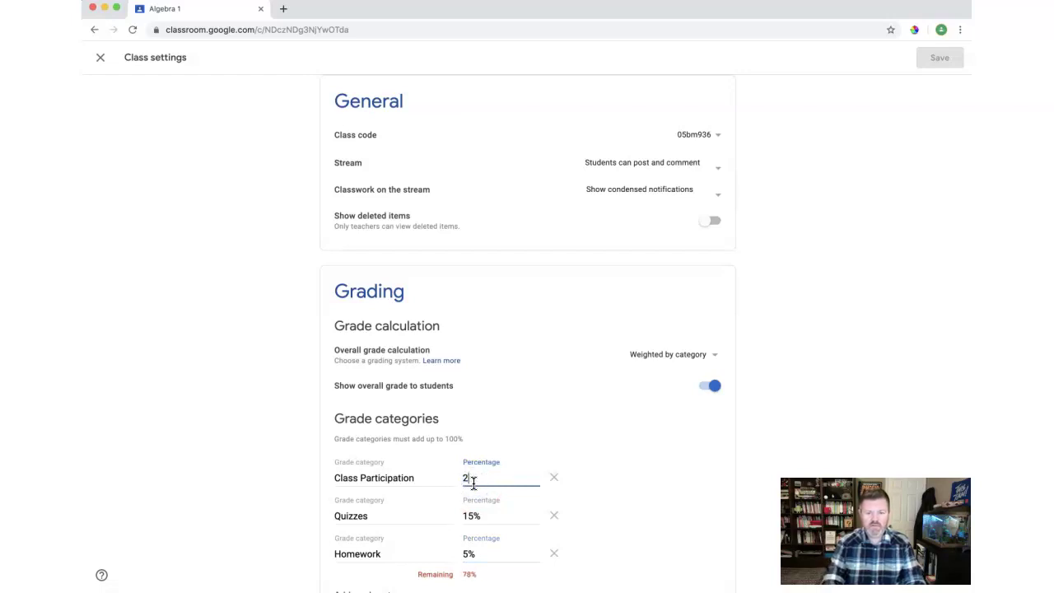
# Step: Add a grade category named Exams below Homework with a percentage of 30%
pyautogui.scroll(-1, 471, 481)
pyautogui.click(378, 557)
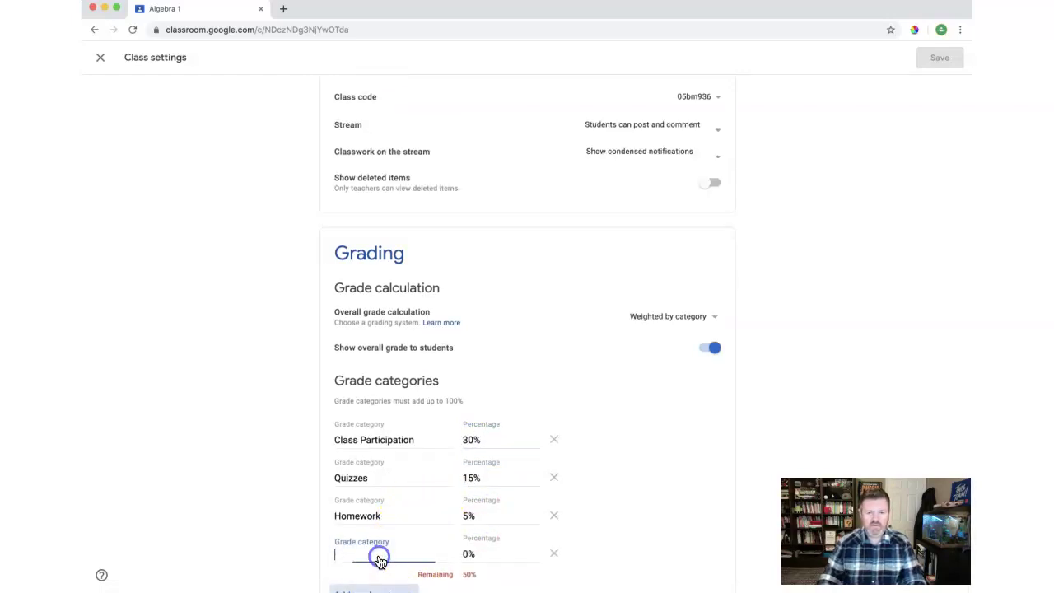
pyautogui.scroll(-1, 365, 544)
pyautogui.click(361, 499)
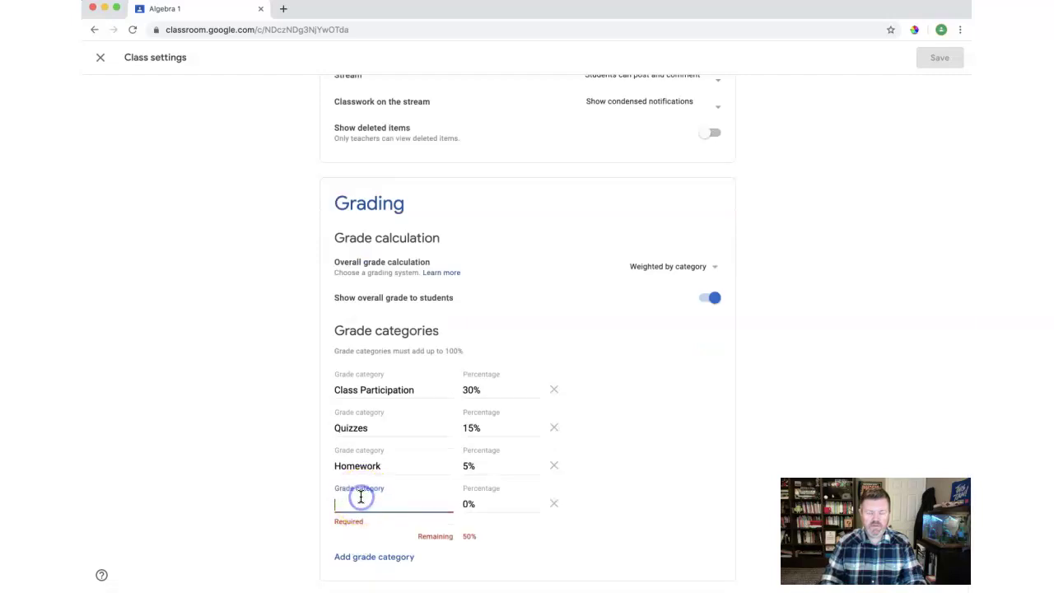
pyautogui.write('Exams')
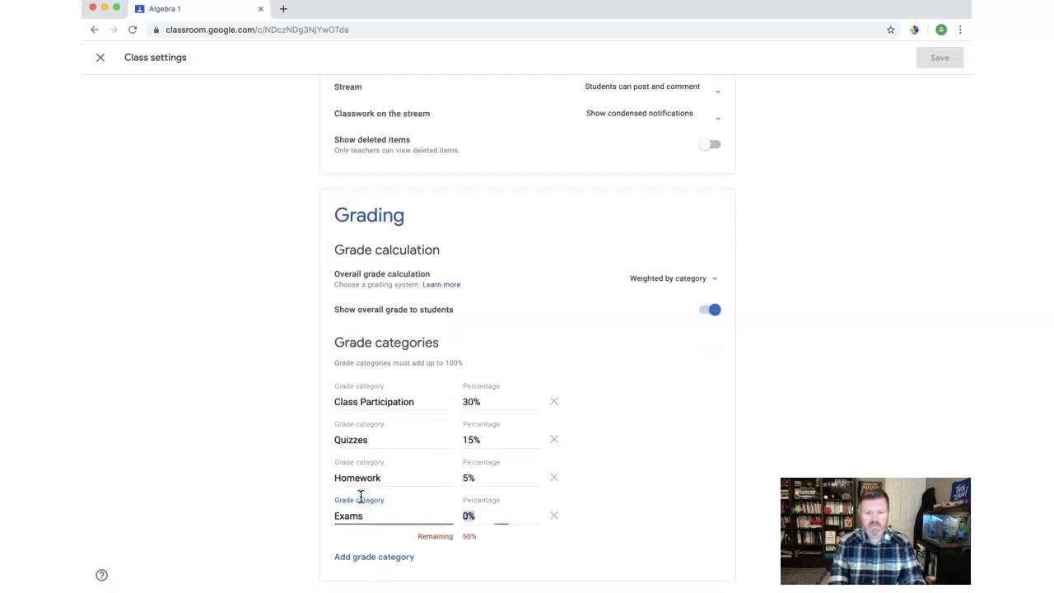
pyautogui.press('Tab')
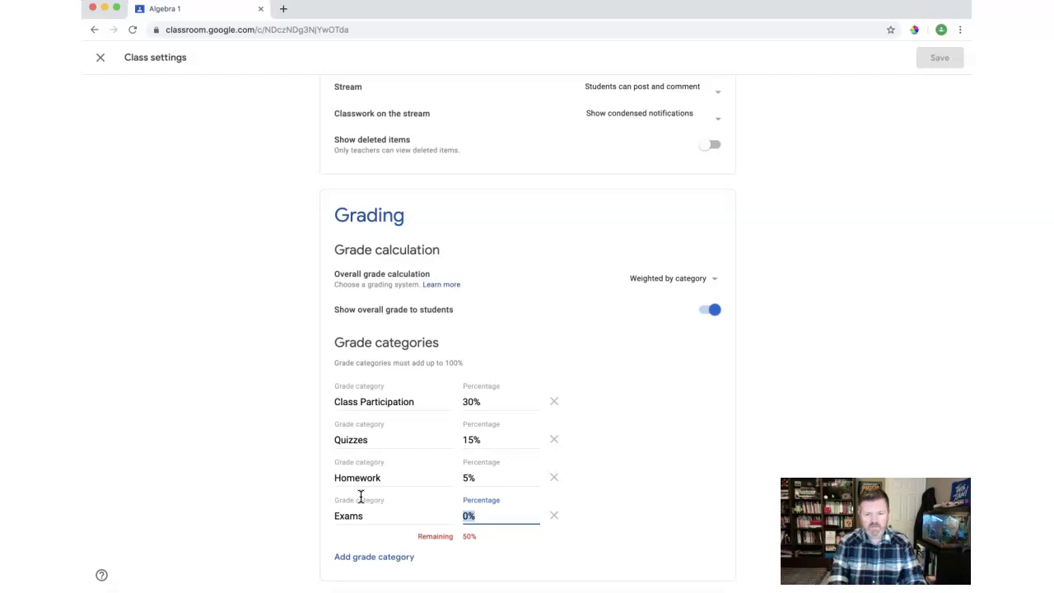
pyautogui.write('30')
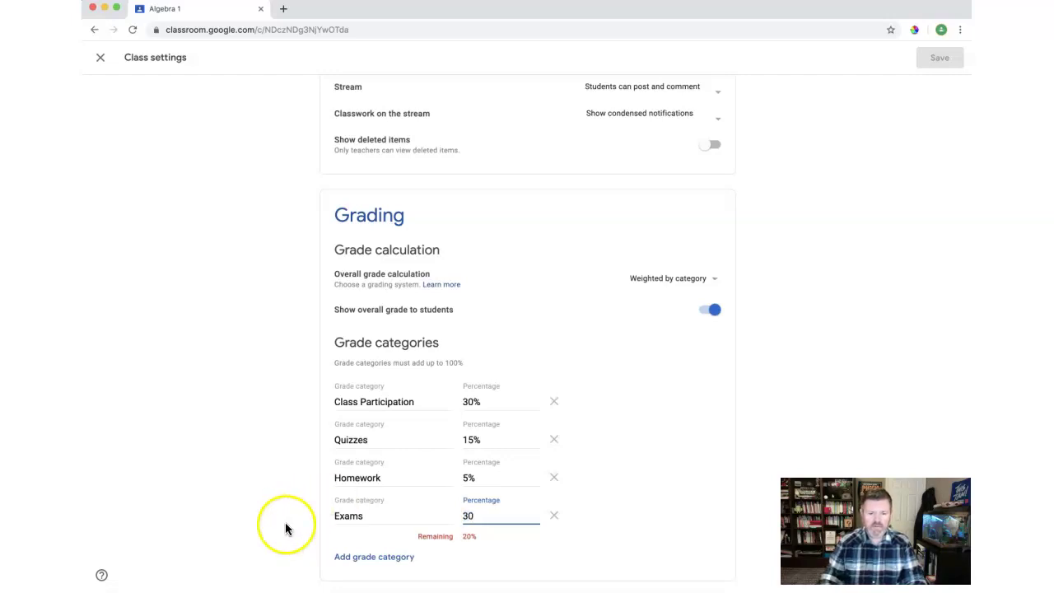
# Step: Add a grade category named Final Exam below Exams with a percentage of 10%
pyautogui.click(362, 560)
pyautogui.write('Fina')
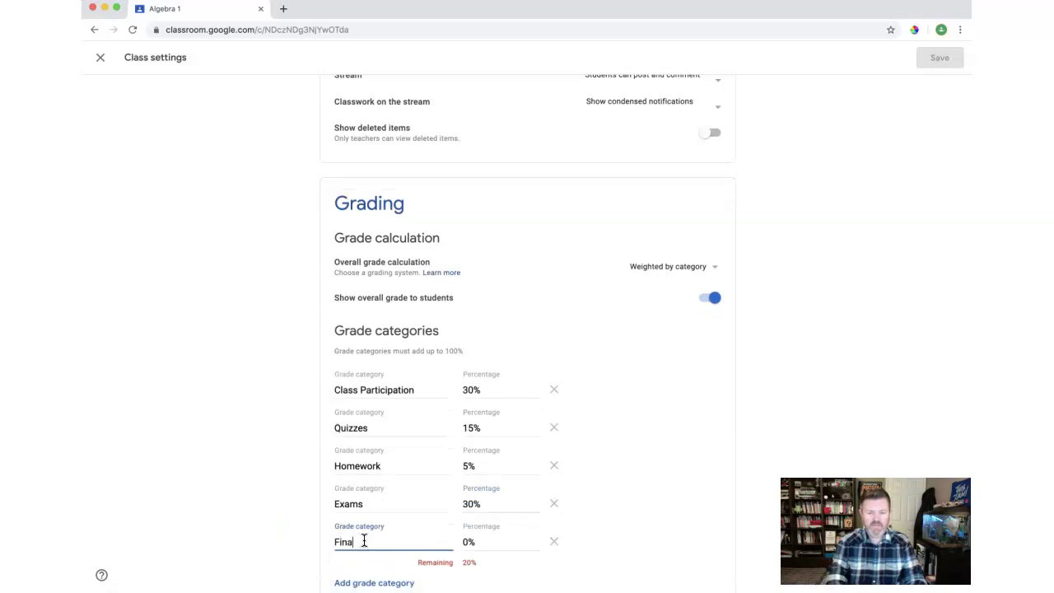
pyautogui.write('l Exam')
pyautogui.press('Tab')
pyautogui.write('10')
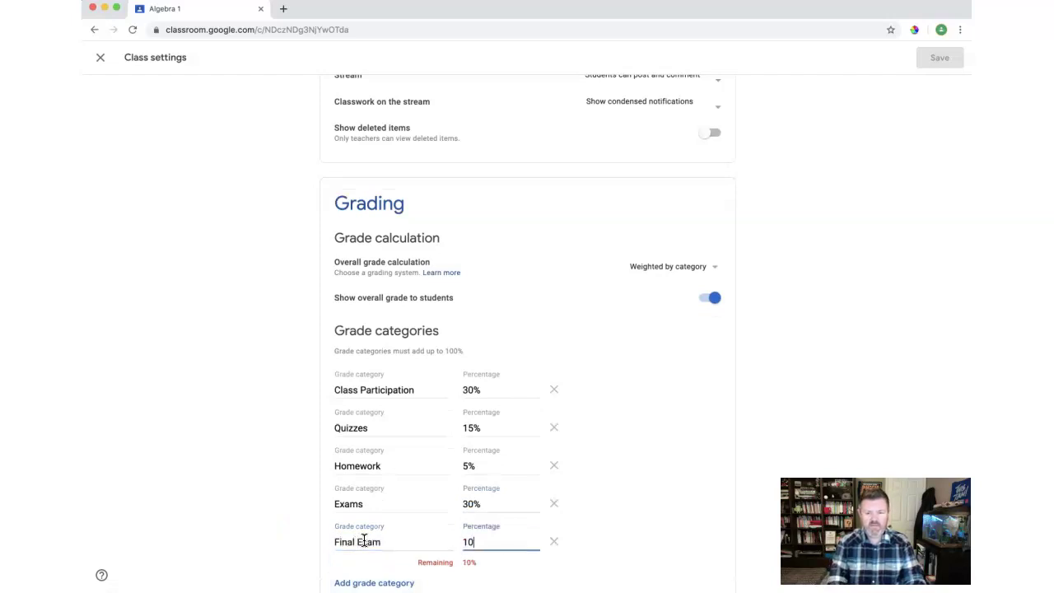
# Step: Add a last grade category named Attitude with a percentage of 10% and save the class settings
pyautogui.scroll(-1, 346, 526)
pyautogui.click(357, 557)
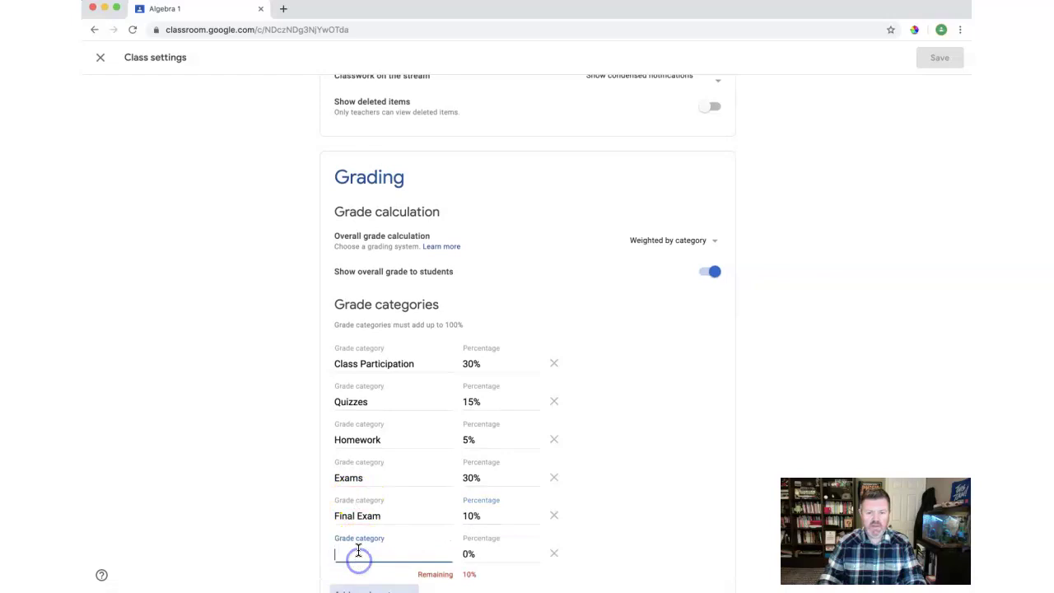
pyautogui.write('Attitude')
pyautogui.press('Tab')
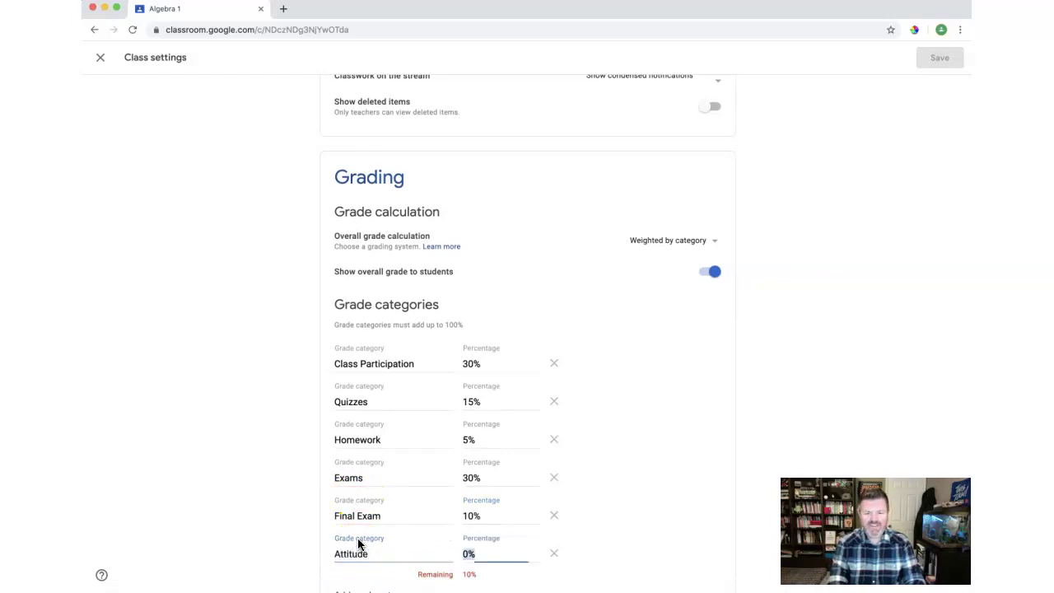
pyautogui.write('10')
pyautogui.scroll(-1, 358, 543)
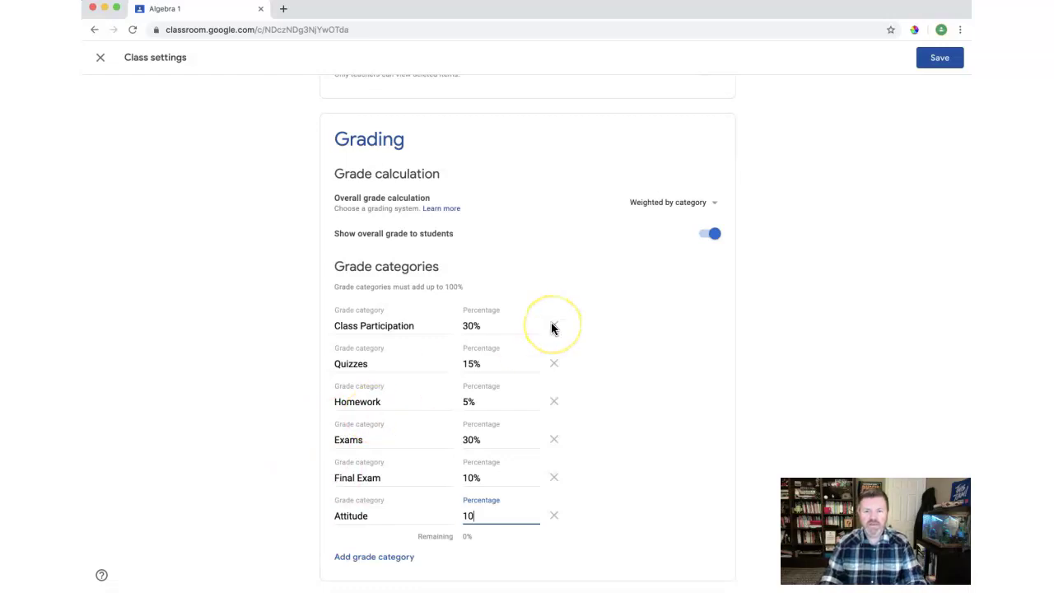
pyautogui.scroll(5, 551, 327)
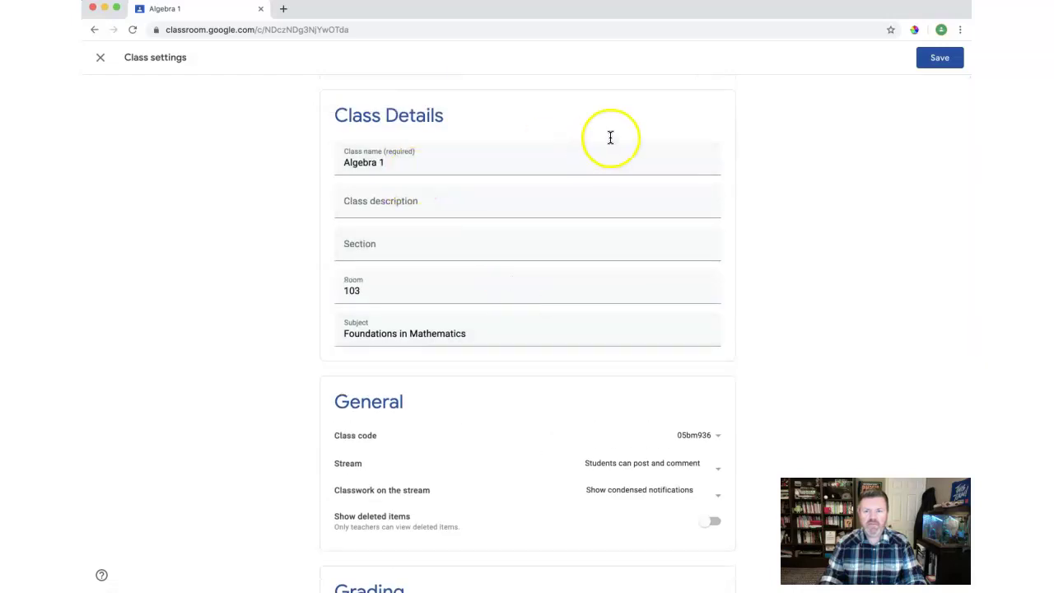
pyautogui.click(939, 60)
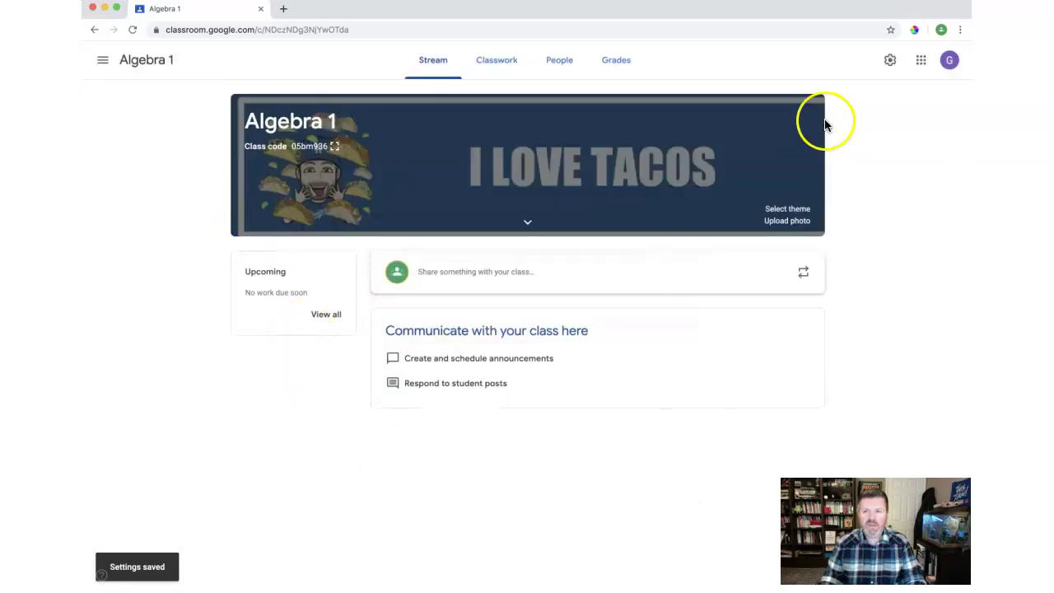
# Step: Reopen the class settings to check the saved grading setup and categories, and close them without changes
pyautogui.click(890, 62)
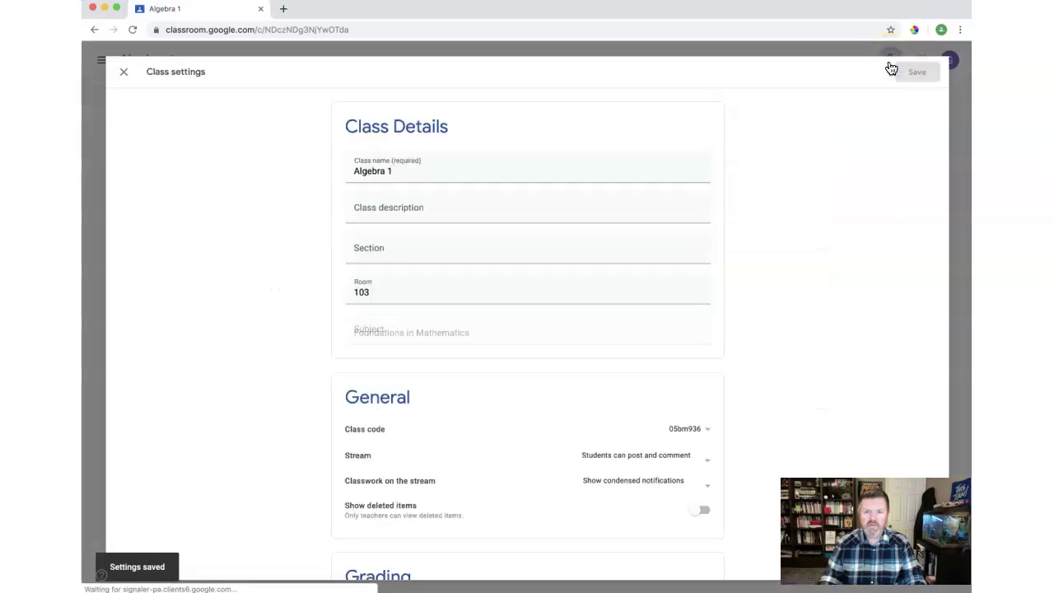
pyautogui.scroll(-5, 736, 301)
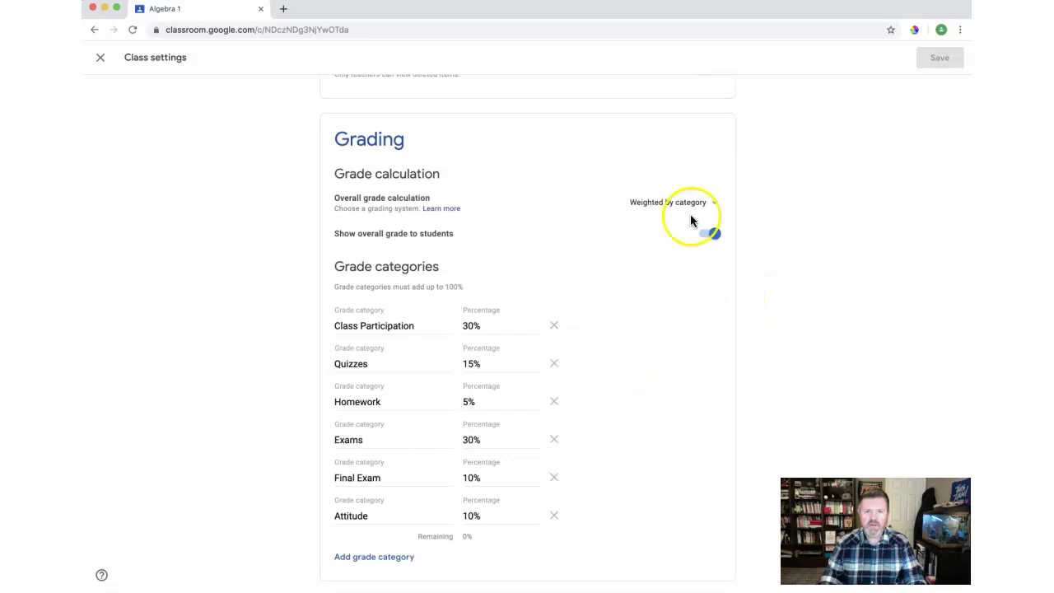
pyautogui.click(101, 63)
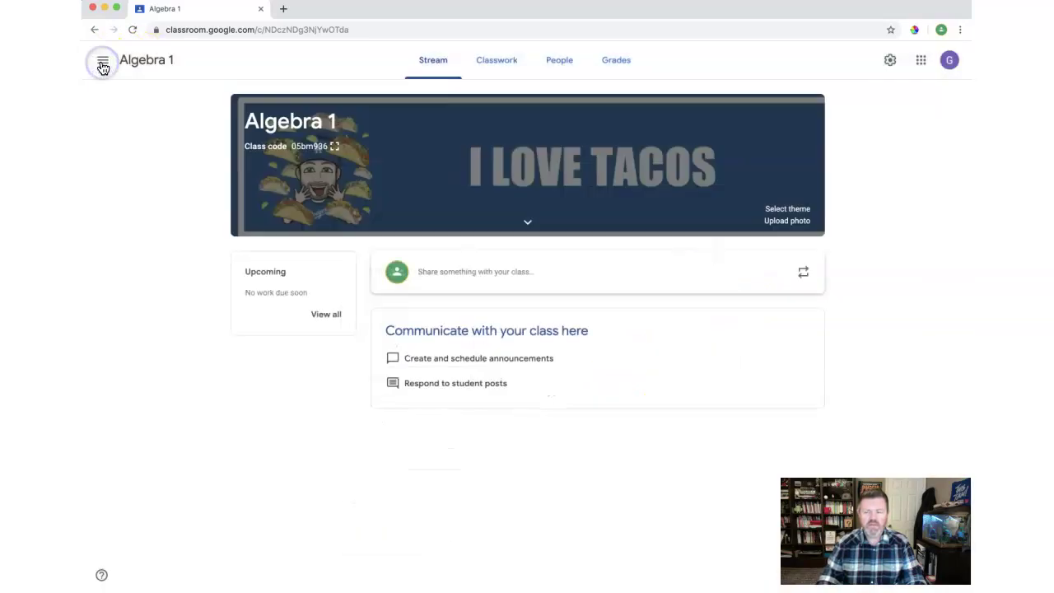